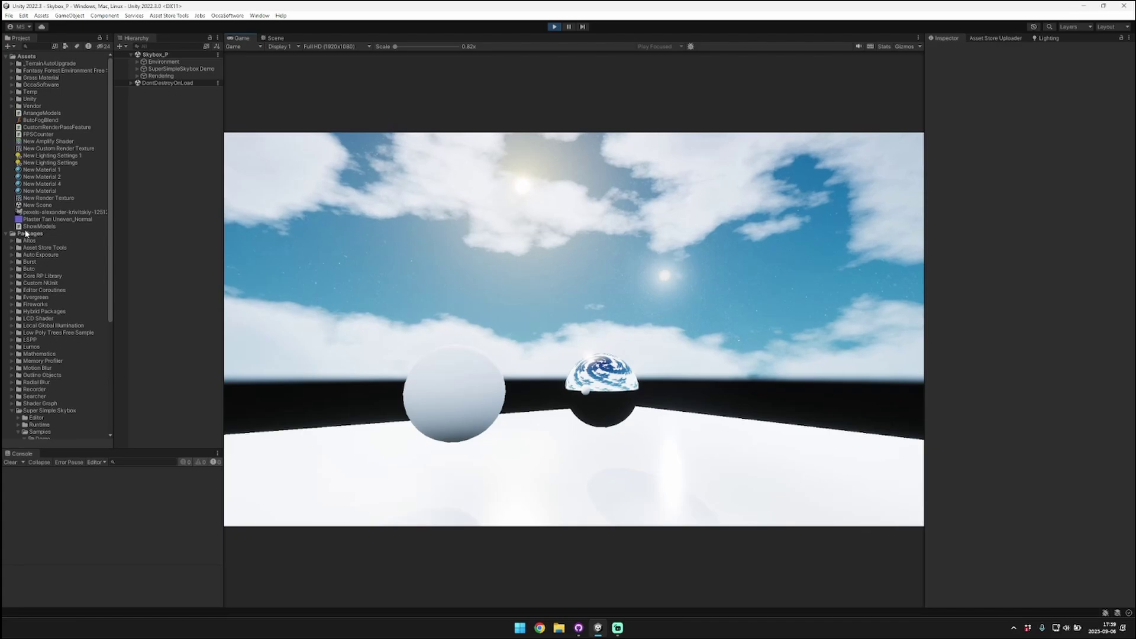
# Open the Skybox_P scene from the Super Simple Skybox package's demo Levels folder and run it in play mode
pyautogui.scroll(-5, 14, 296)
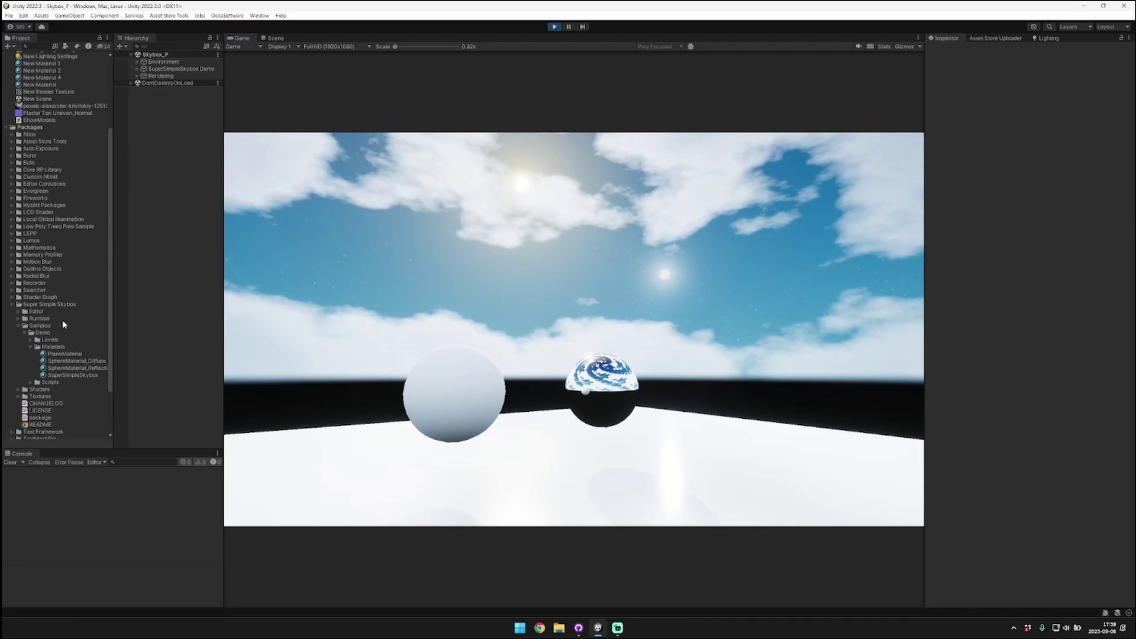
pyautogui.scroll(3, 18, 314)
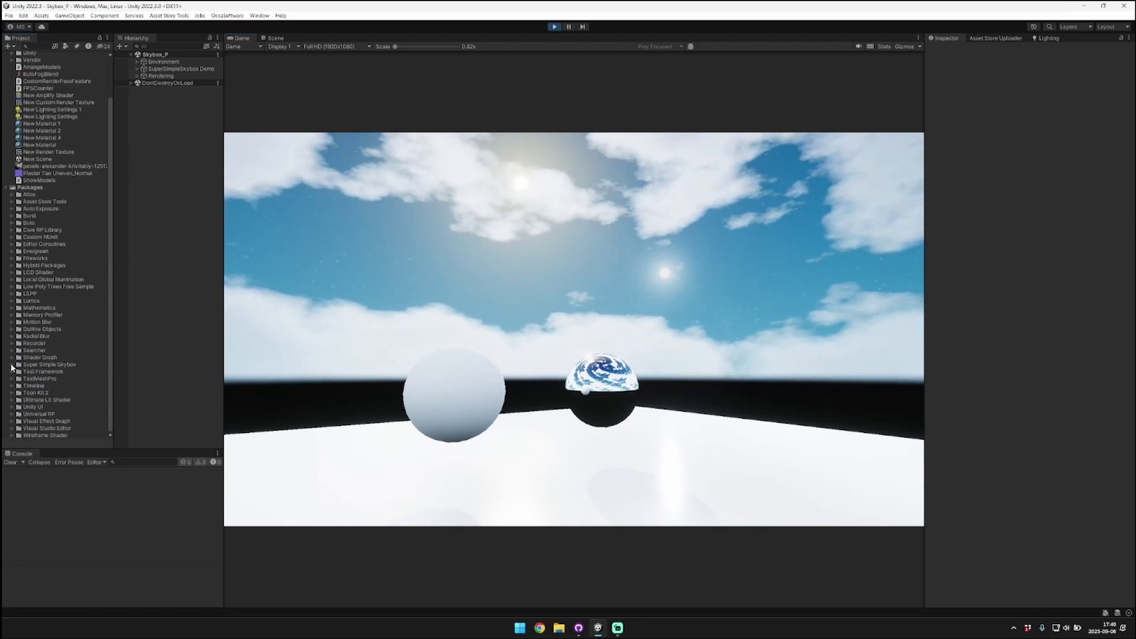
pyautogui.scroll(-3, 57, 356)
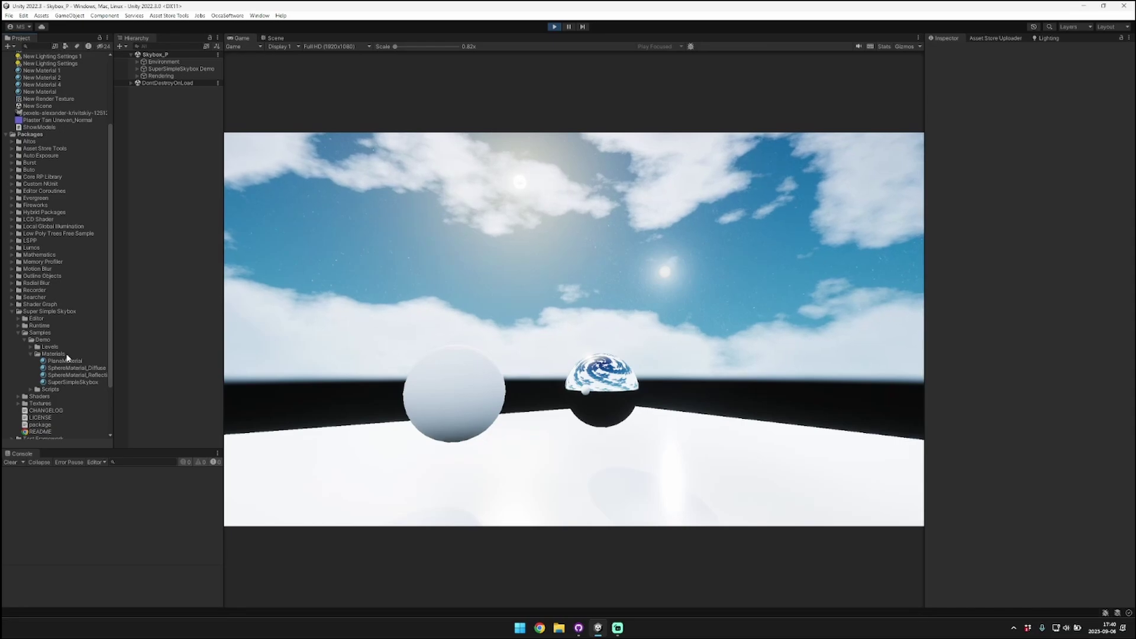
pyautogui.click(18, 333)
pyautogui.click(17, 333)
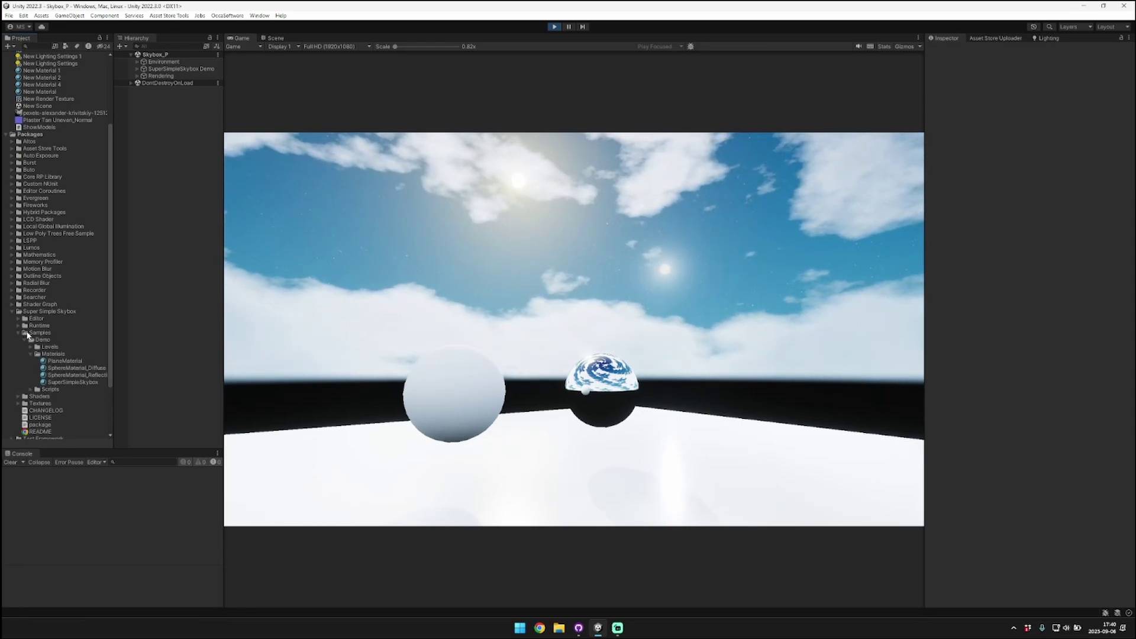
pyautogui.click(31, 354)
pyautogui.click(27, 346)
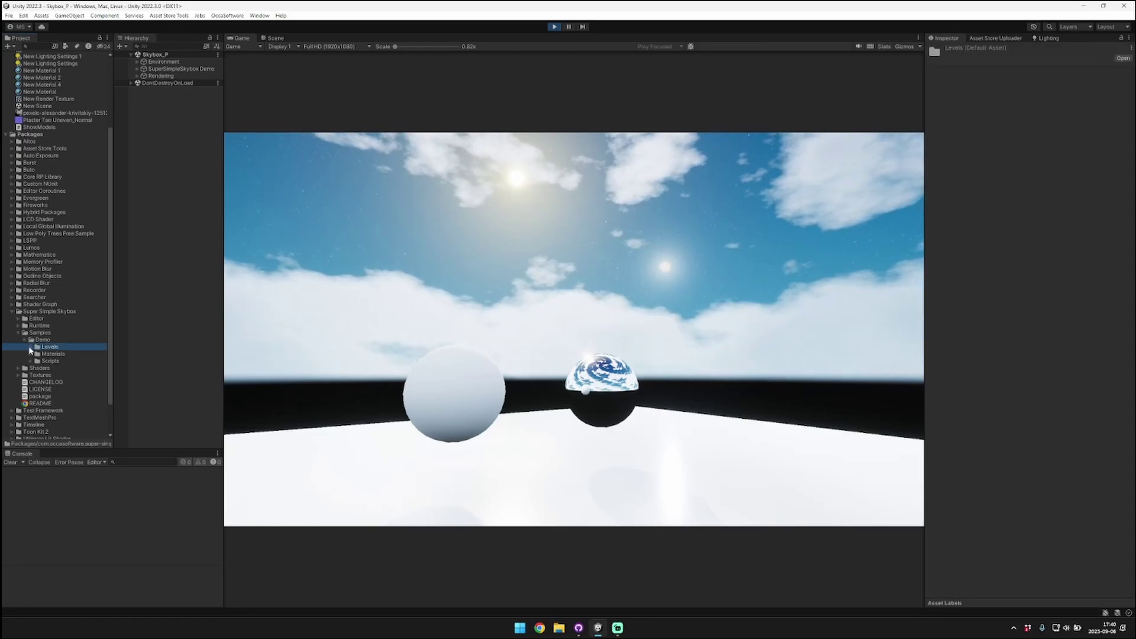
pyautogui.click(30, 347)
pyautogui.doubleClick(59, 390)
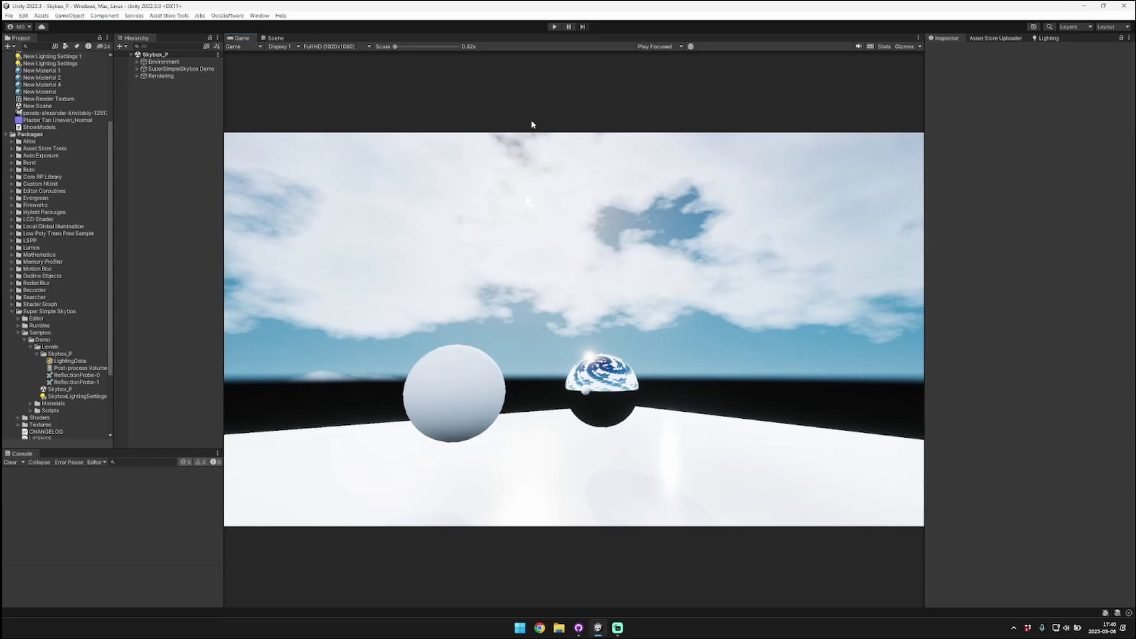
pyautogui.hotkey('ctrl', 'p')
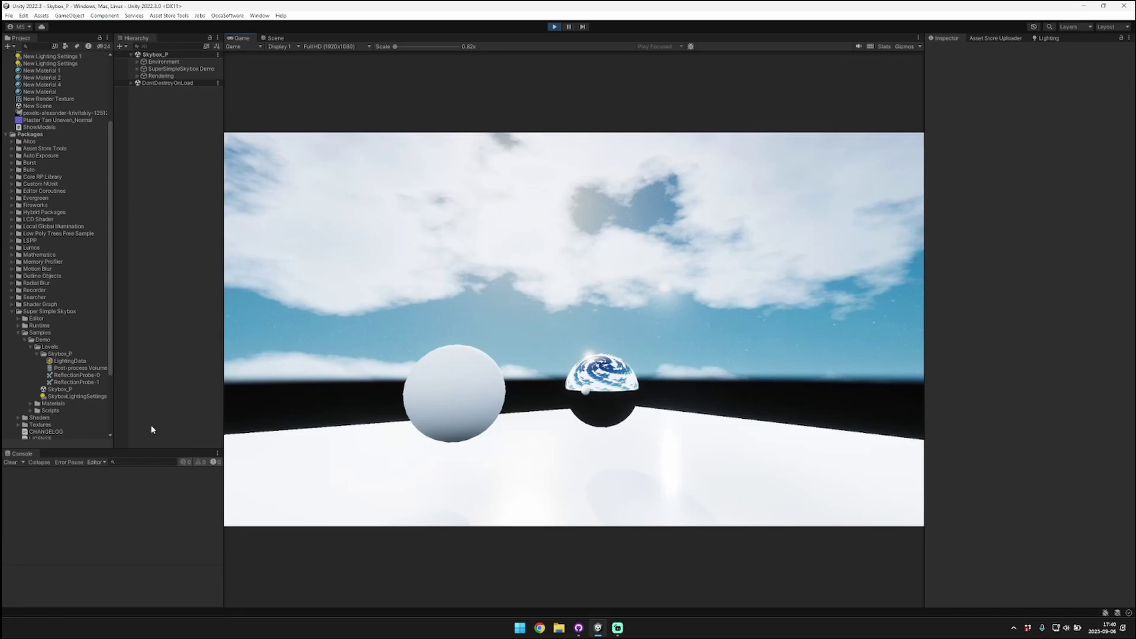
# Display the SuperSimpleSkybox material from the demo's Materials folder in a widened Inspector
pyautogui.click(30, 404)
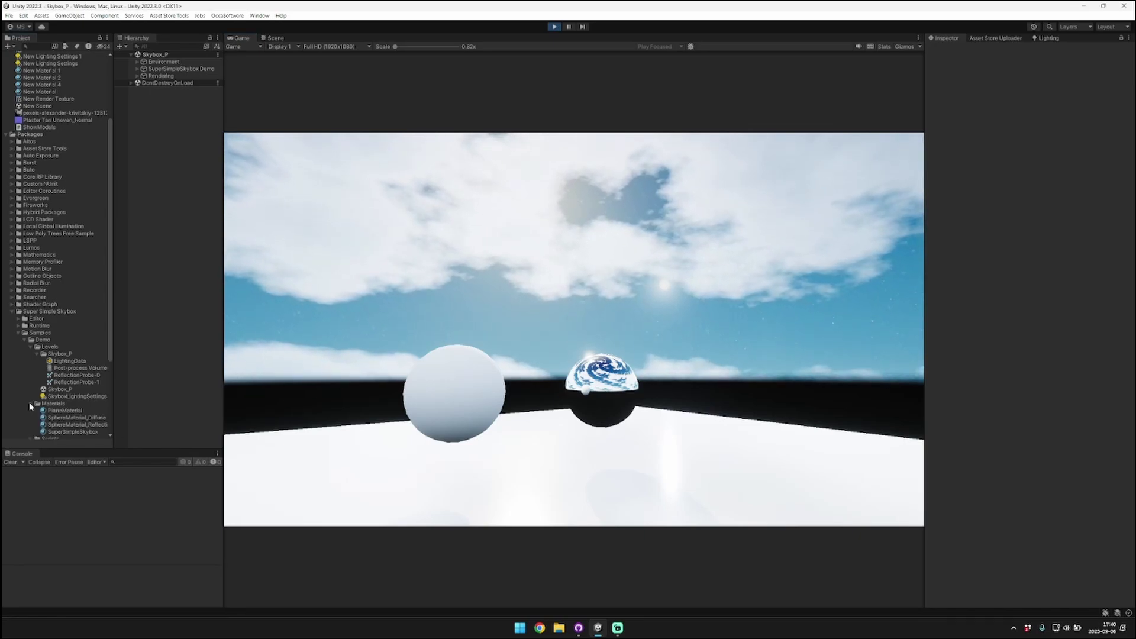
pyautogui.click(70, 432)
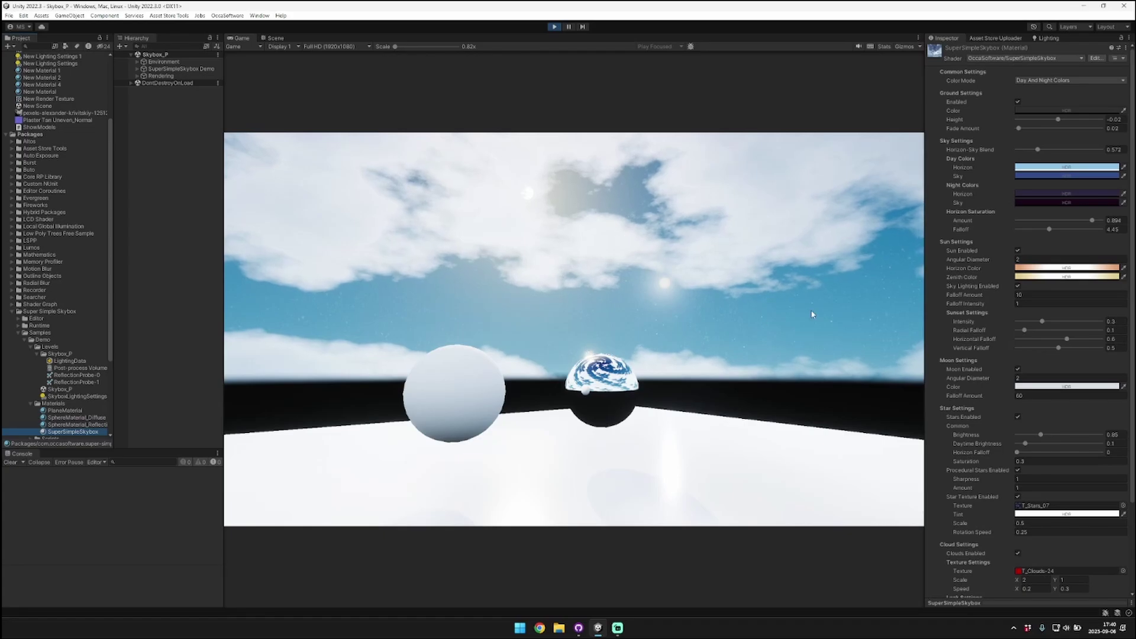
pyautogui.moveTo(925, 95); pyautogui.dragTo(783, 119)
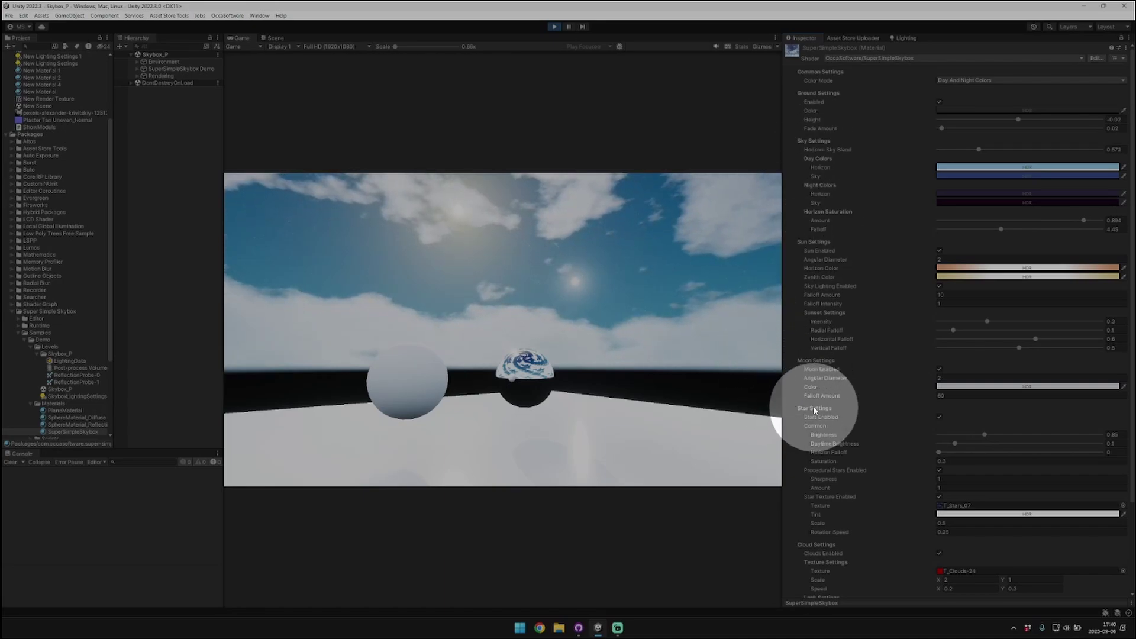
# Look through the skybox material's ground, sky, sun, moon, star and cloud settings
pyautogui.scroll(-4, 815, 548)
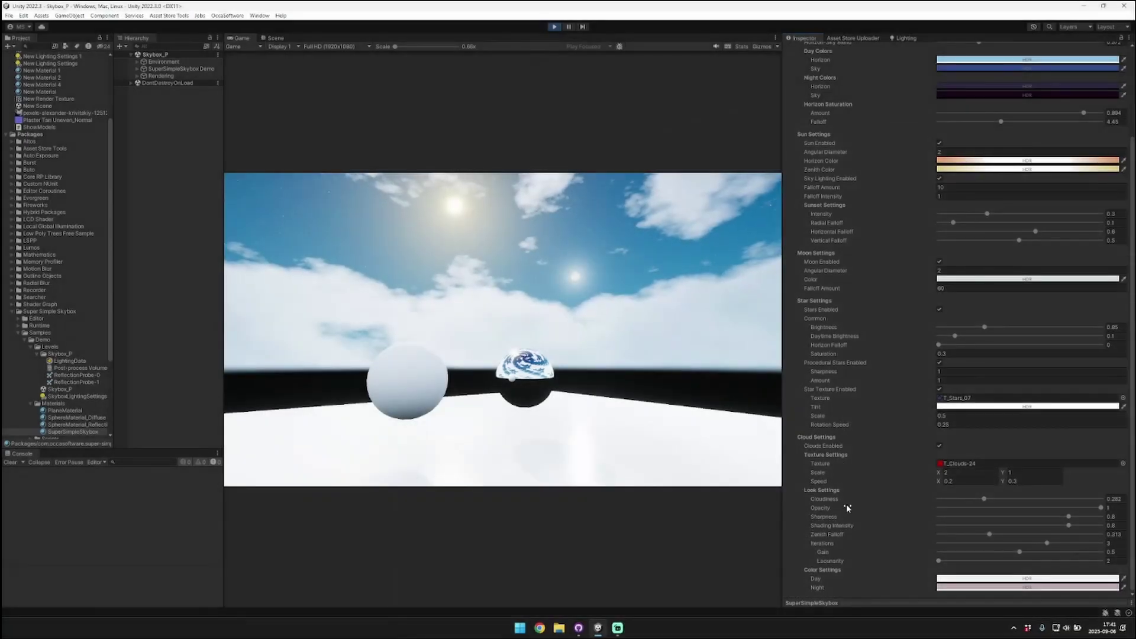
pyautogui.scroll(4, 846, 506)
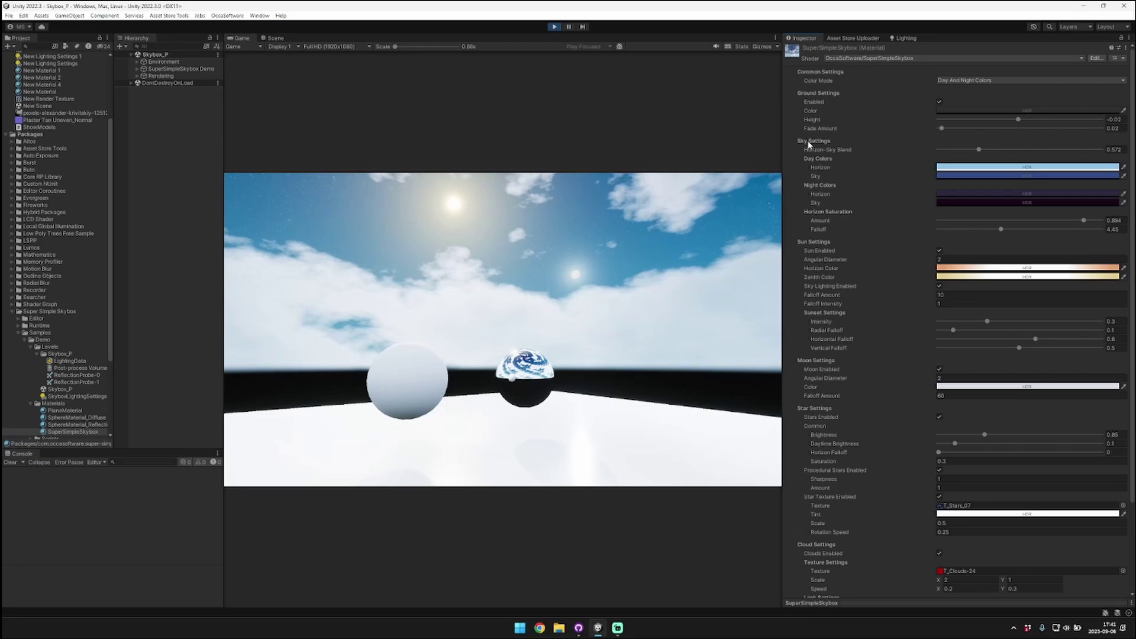
pyautogui.scroll(-4, 819, 521)
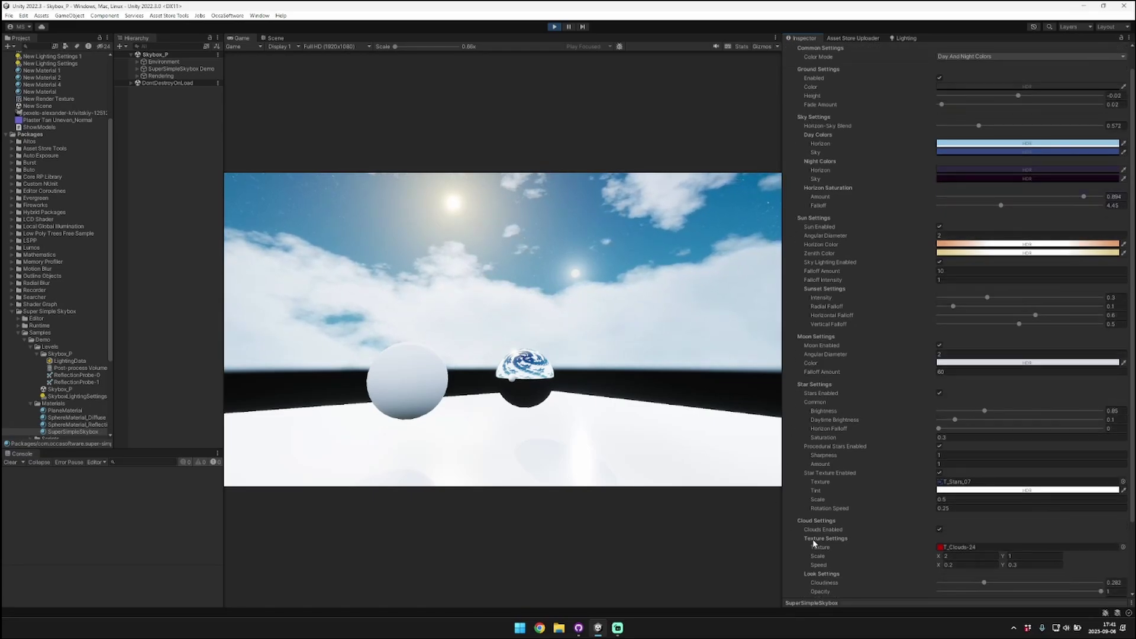
pyautogui.scroll(4, 818, 518)
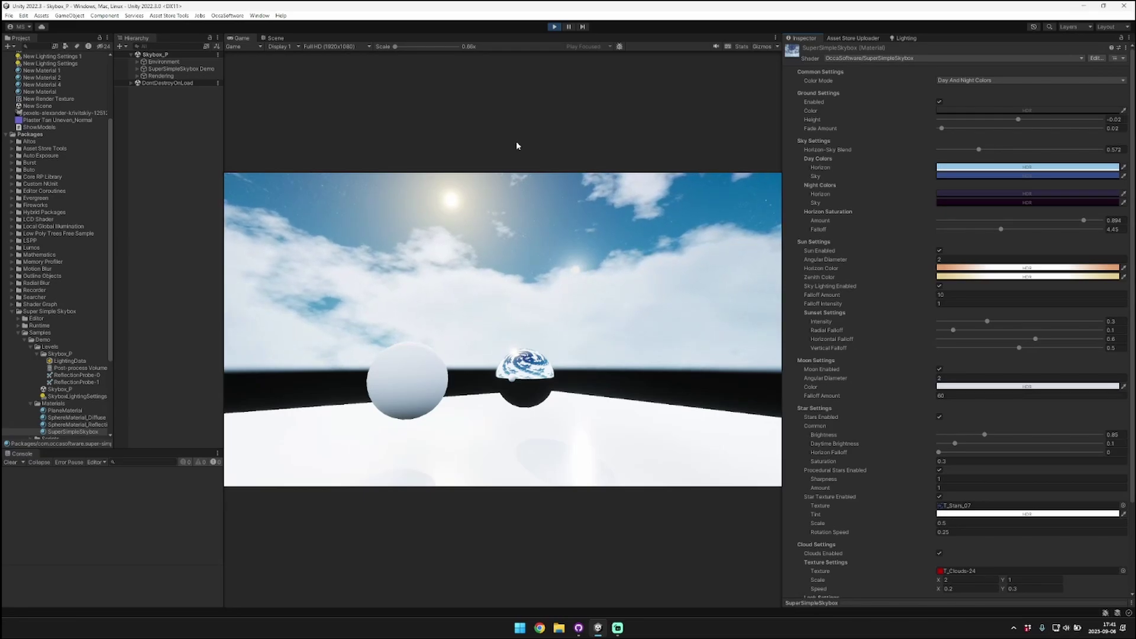
# Inspect the components of the Sun and Moon objects inside the SuperSimpleSkybox Demo group
pyautogui.click(137, 69)
pyautogui.click(159, 75)
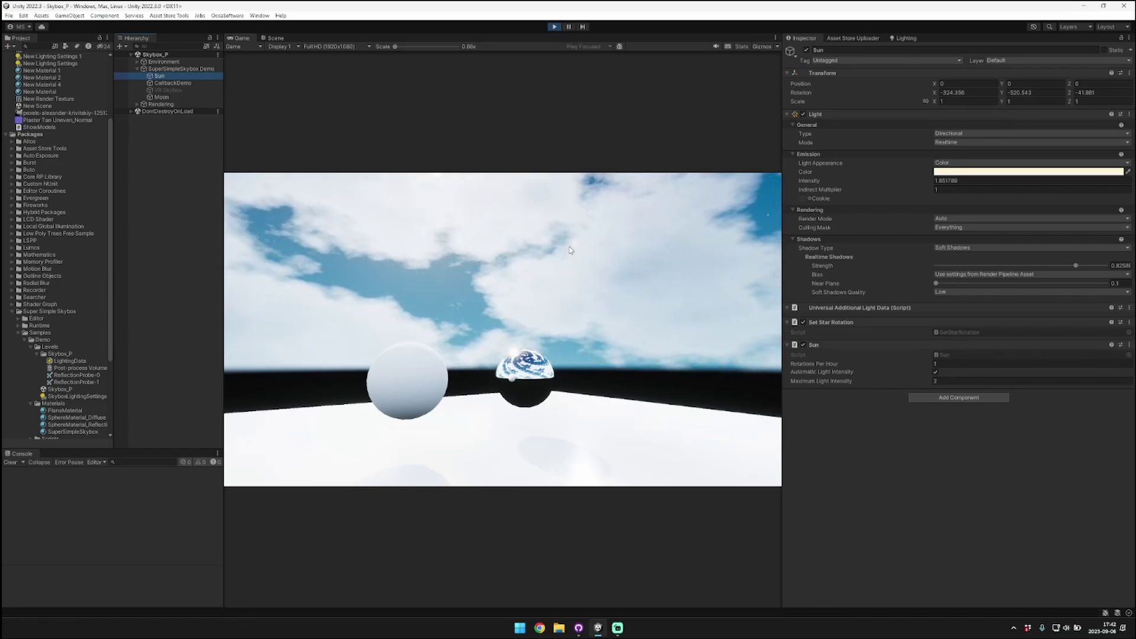
pyautogui.click(186, 96)
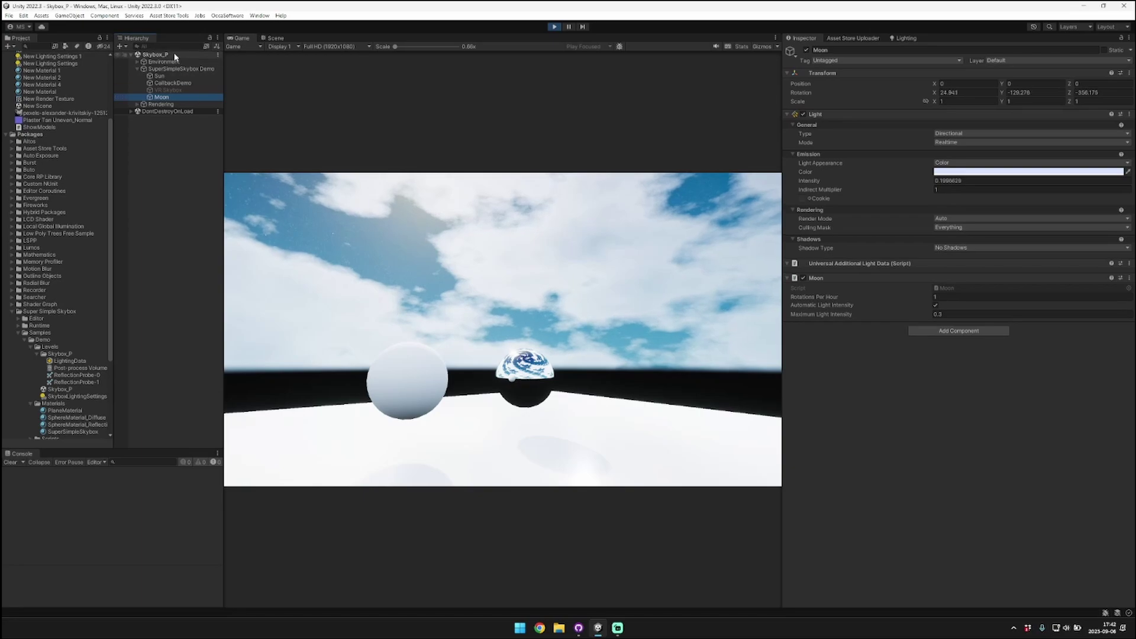
pyautogui.click(160, 76)
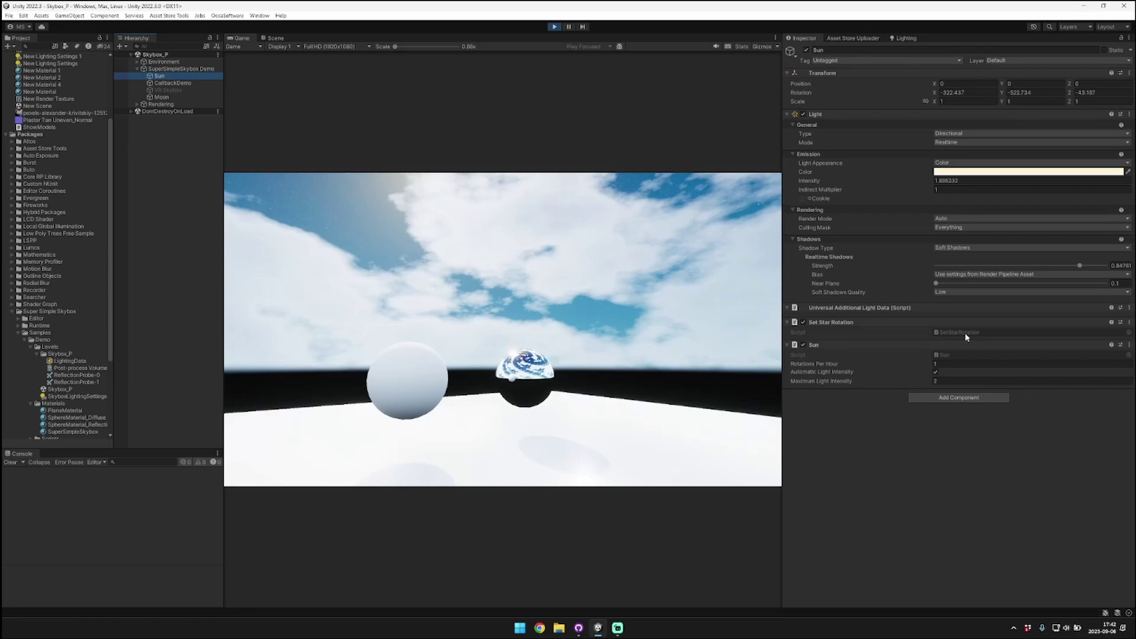
# Open the CallbackDemo object's OnSunriseSunsetDemo script in Visual Studio and close all other open documents
pyautogui.click(187, 84)
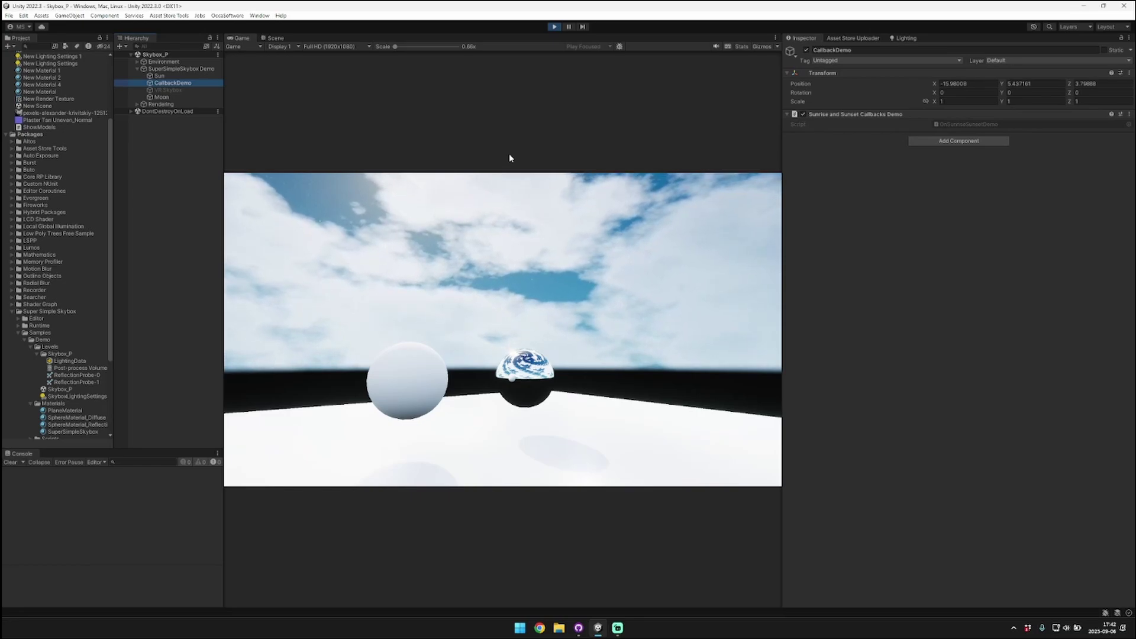
pyautogui.click(976, 125)
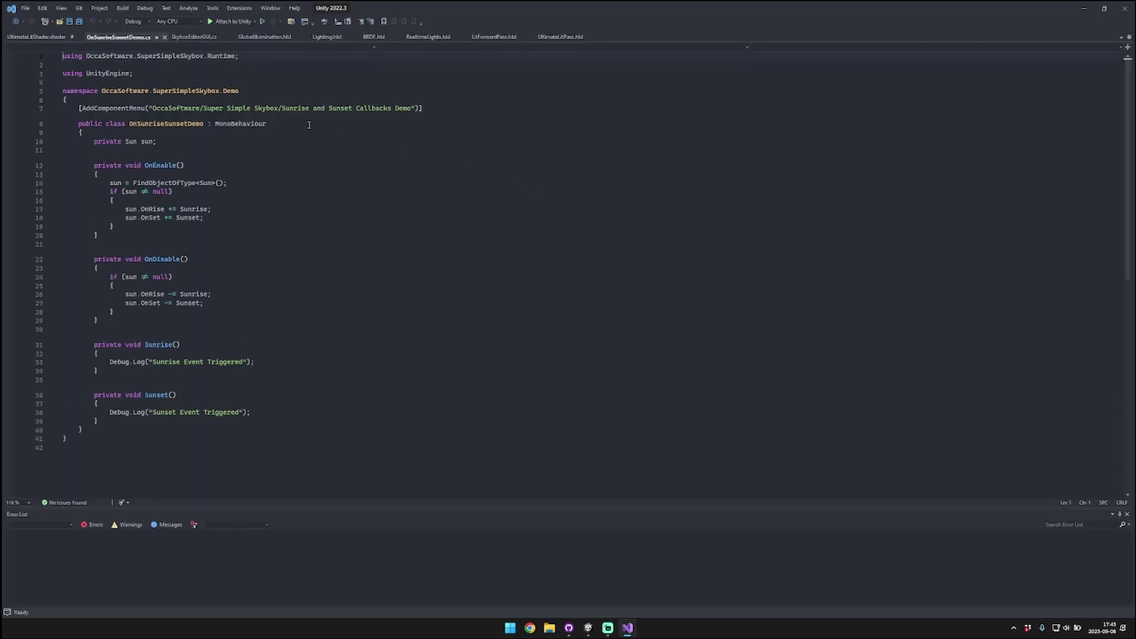
pyautogui.rightClick(116, 42)
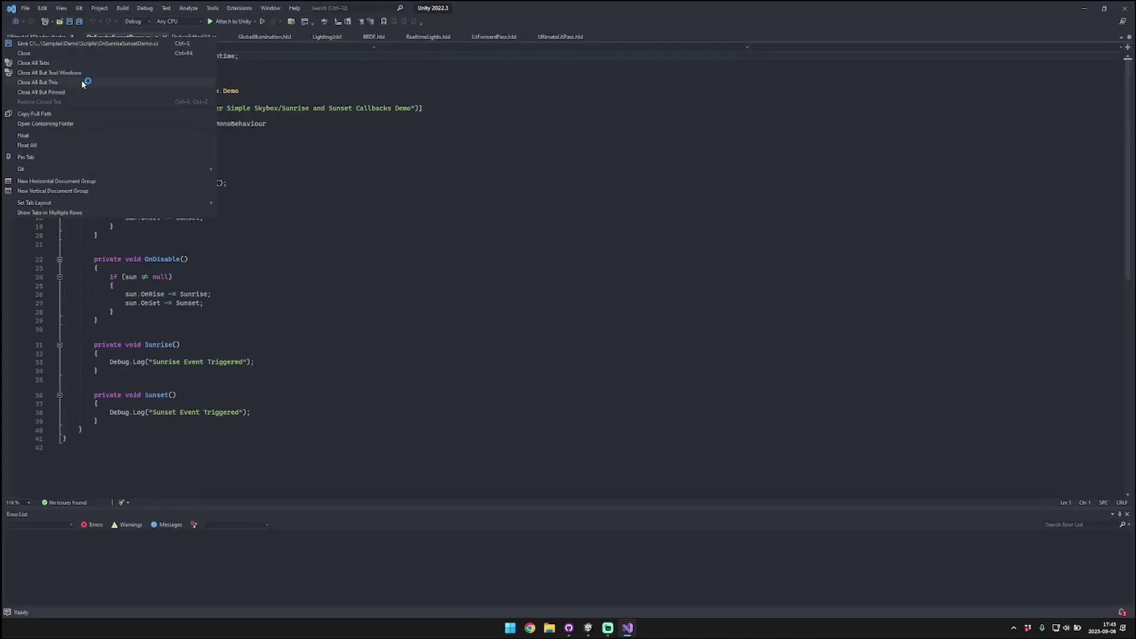
pyautogui.click(82, 83)
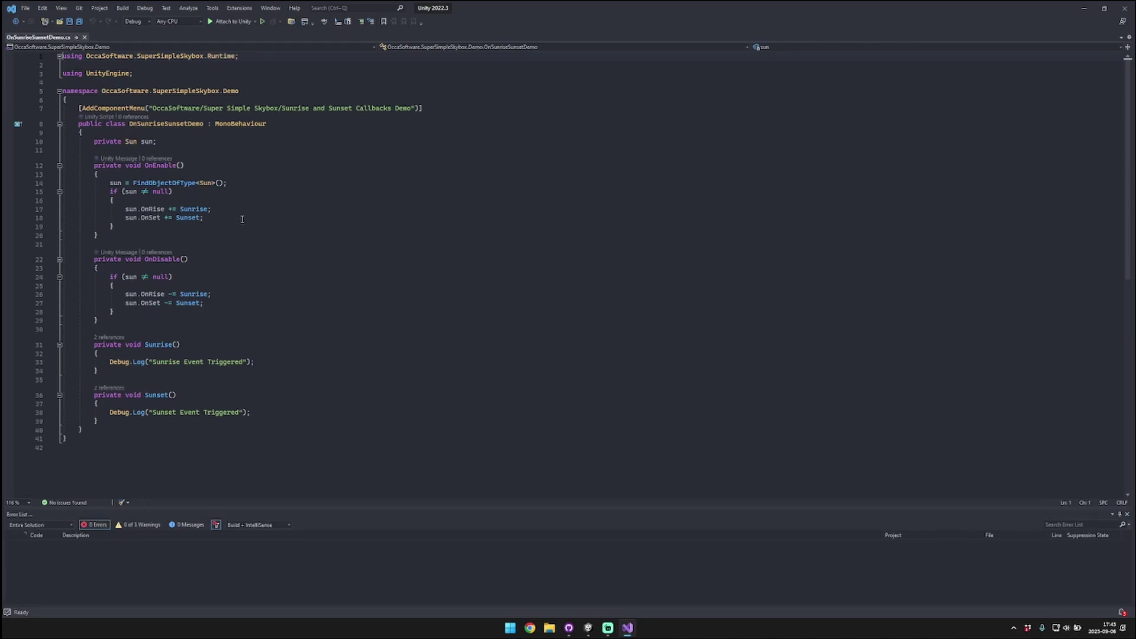
# Examine in OnEnable how the script finds the Sun object and subscribes to its OnRise and OnSet events
pyautogui.click(171, 183)
pyautogui.moveTo(227, 183); pyautogui.dragTo(109, 183)
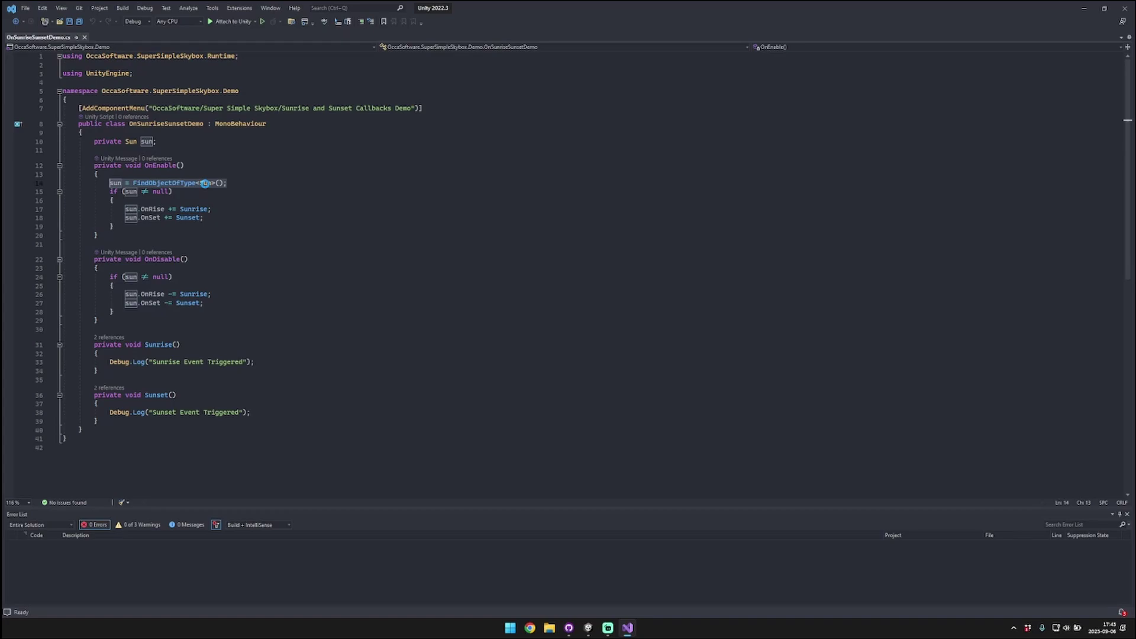
pyautogui.click(206, 184)
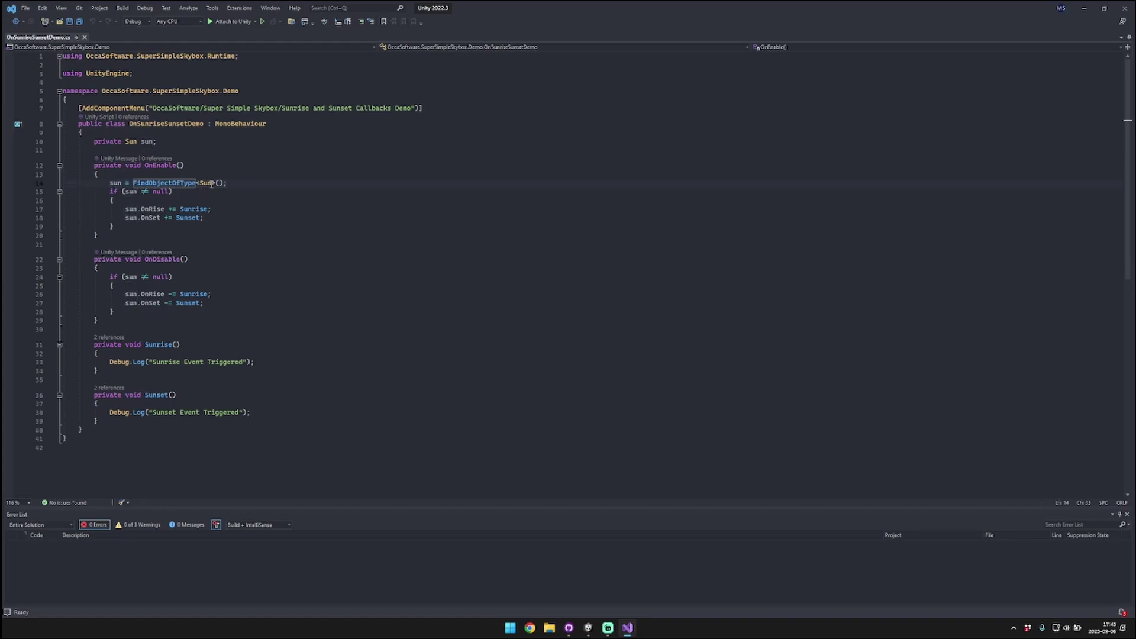
pyautogui.doubleClick(211, 185)
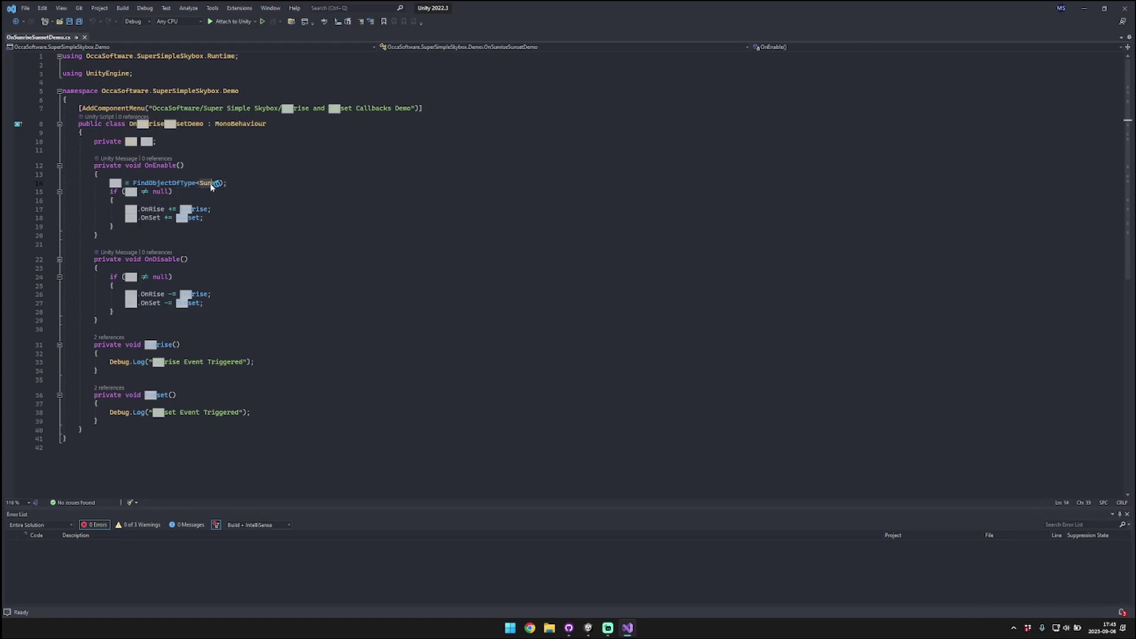
pyautogui.click(243, 202)
pyautogui.moveTo(149, 214)
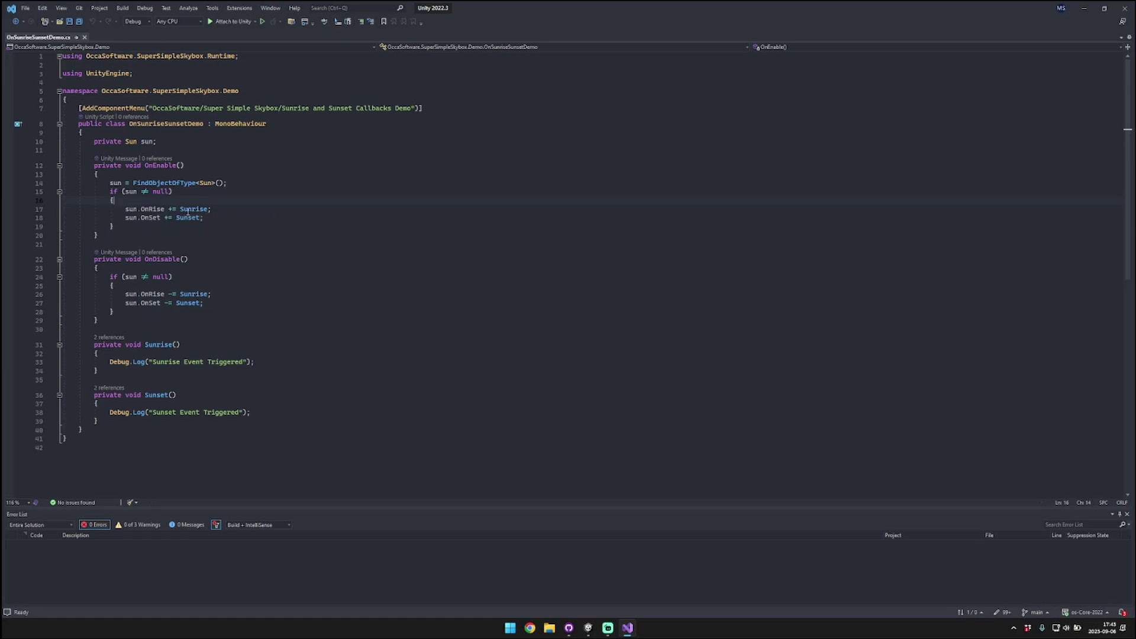
pyautogui.doubleClick(153, 211)
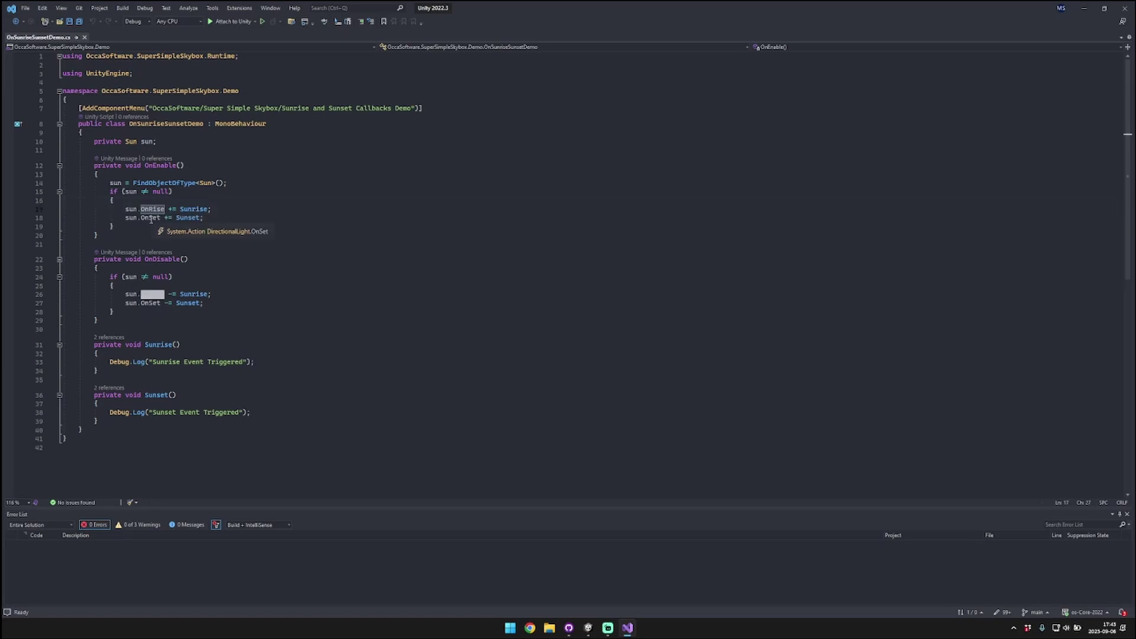
pyautogui.doubleClick(150, 219)
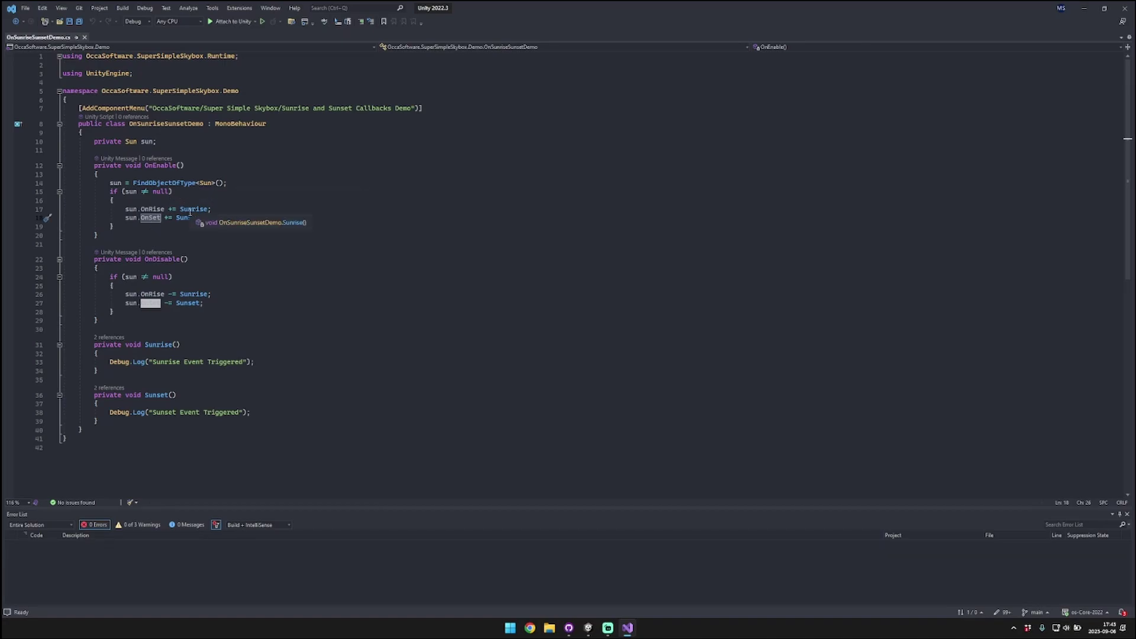
# Examine the Sunrise and Sunset methods and the event unsubscription lines in OnDisable
pyautogui.doubleClick(158, 344)
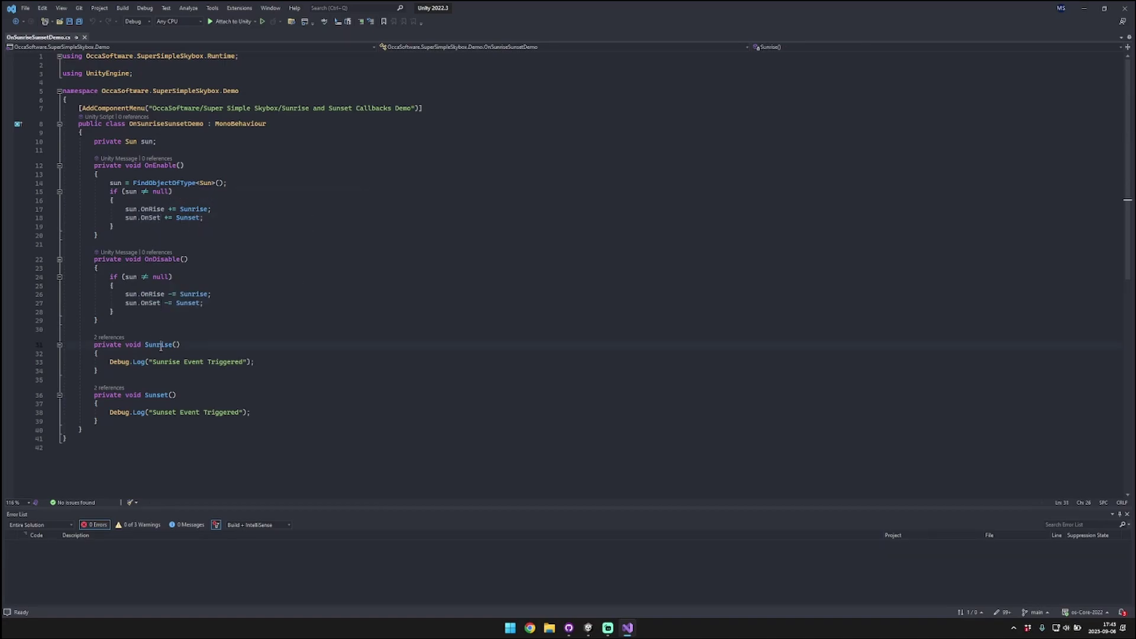
pyautogui.doubleClick(154, 395)
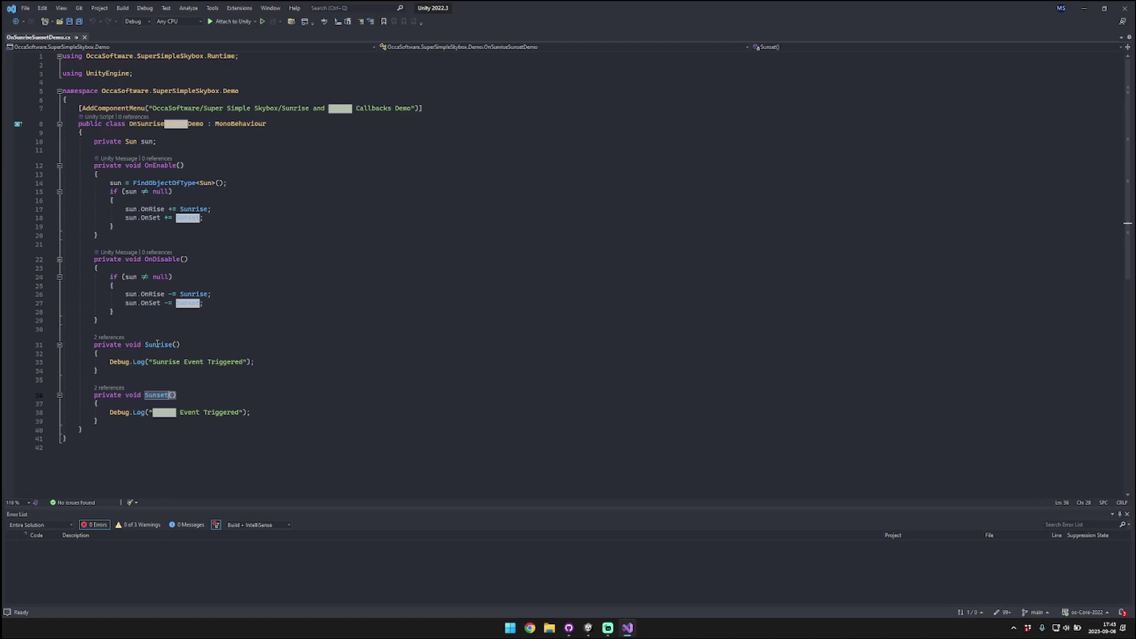
pyautogui.click(330, 354)
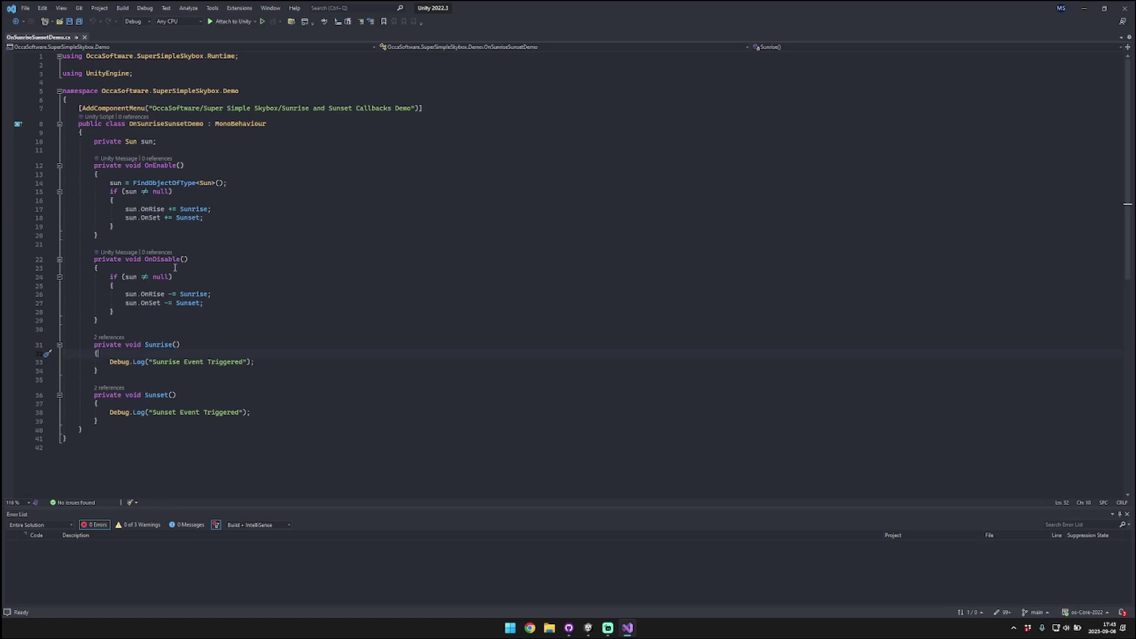
pyautogui.moveTo(227, 306); pyautogui.dragTo(117, 295)
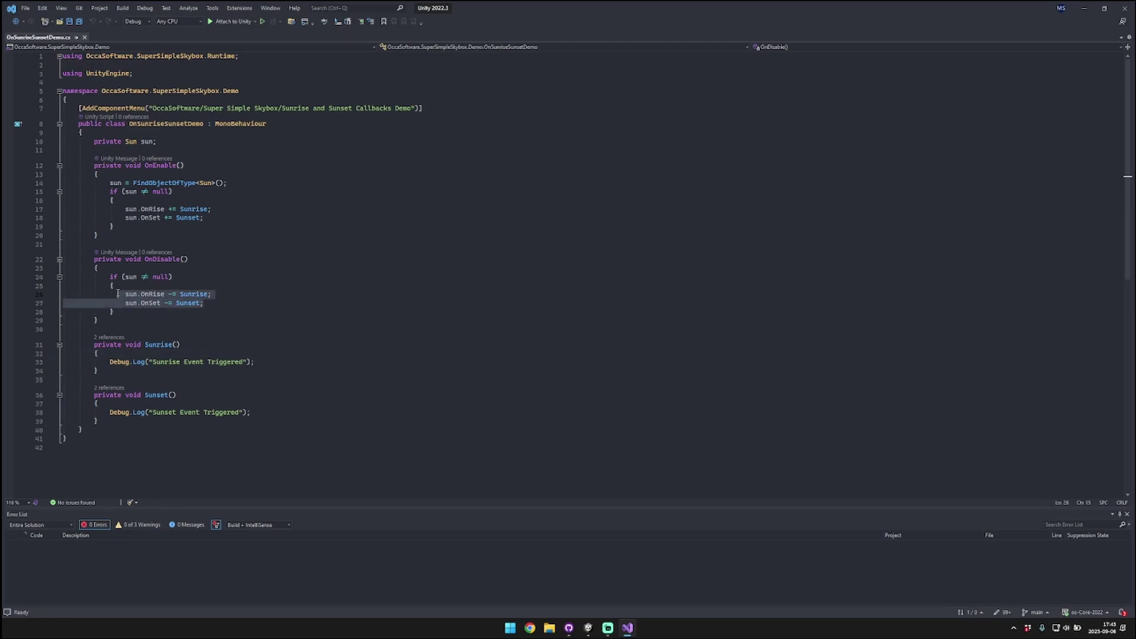
pyautogui.click(305, 299)
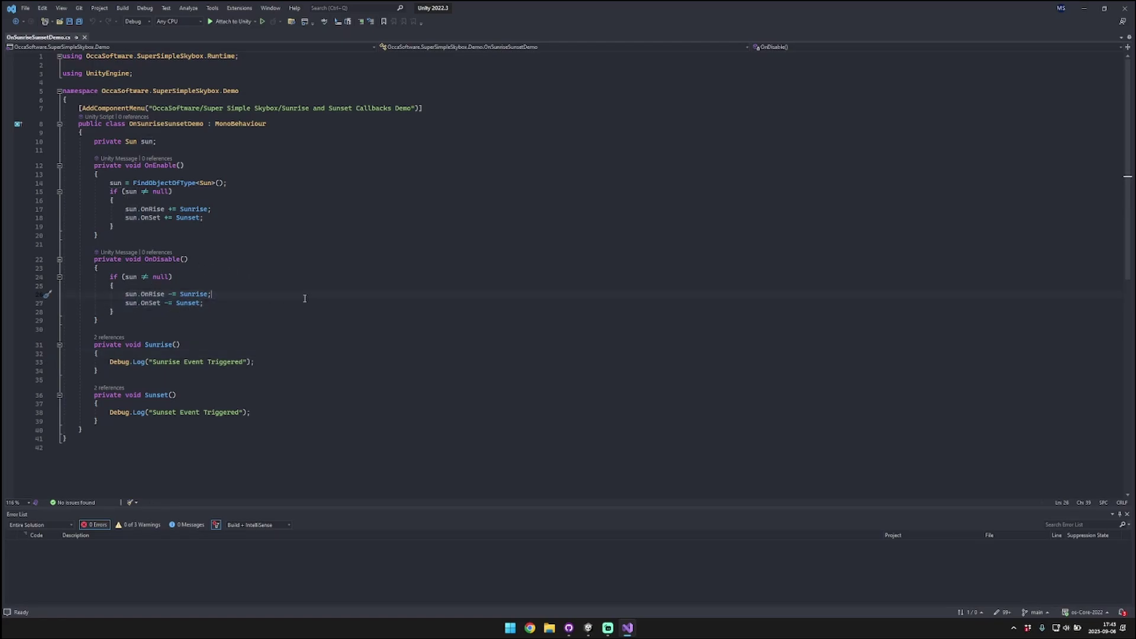
# Switch back to Unity and inspect the Sun object, followed by the SuperSimpleSkybox material
pyautogui.hotkey('alt', 'Tab')
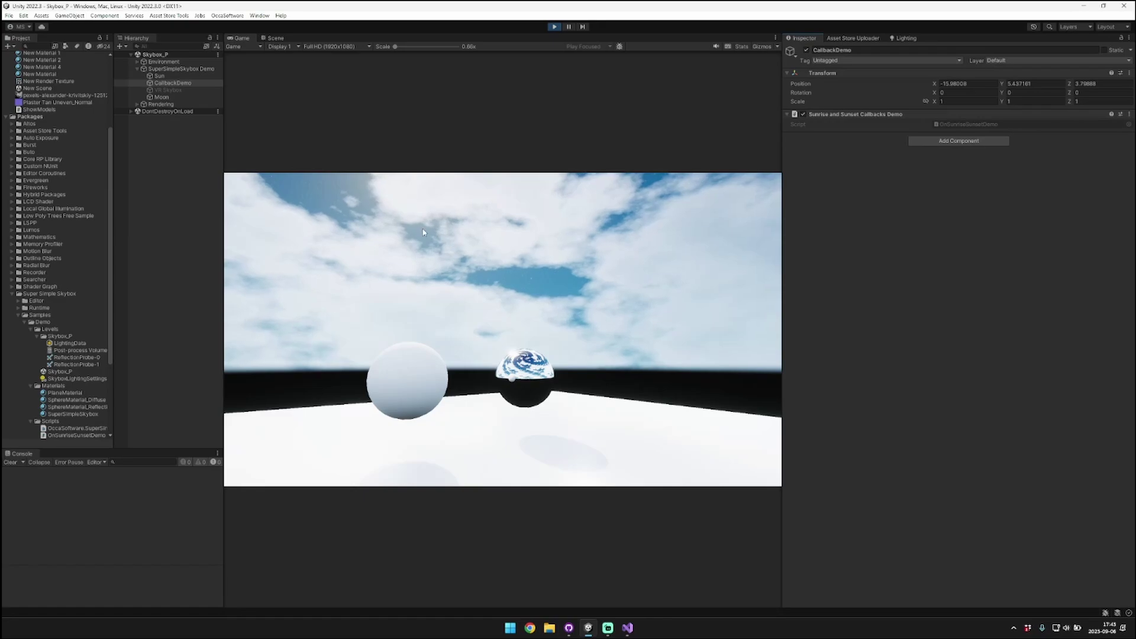
pyautogui.click(173, 77)
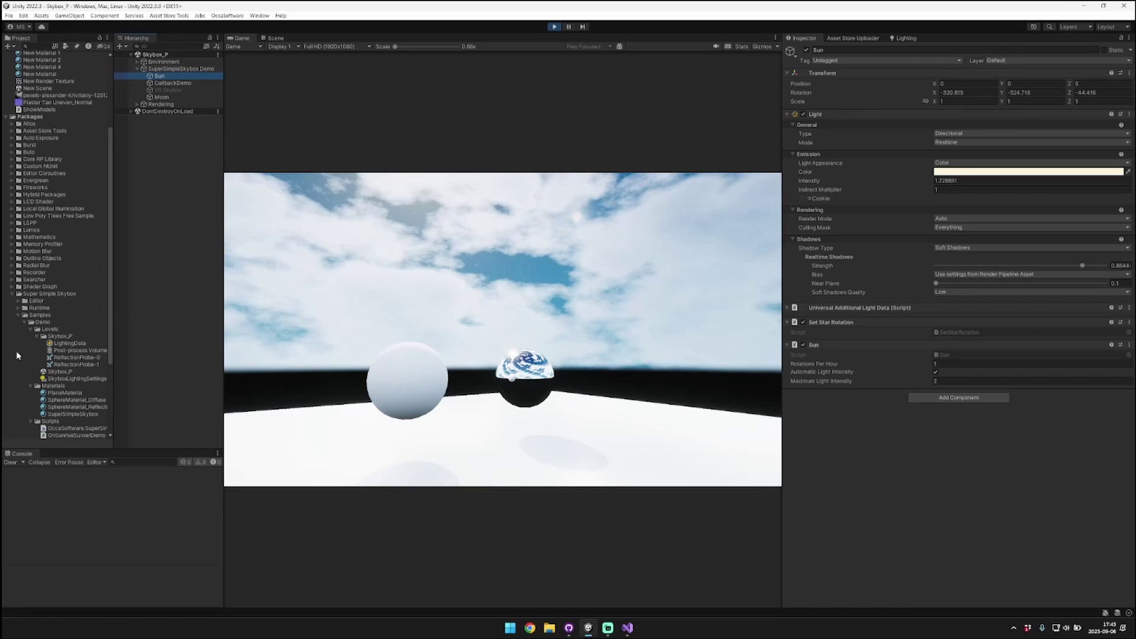
pyautogui.click(80, 415)
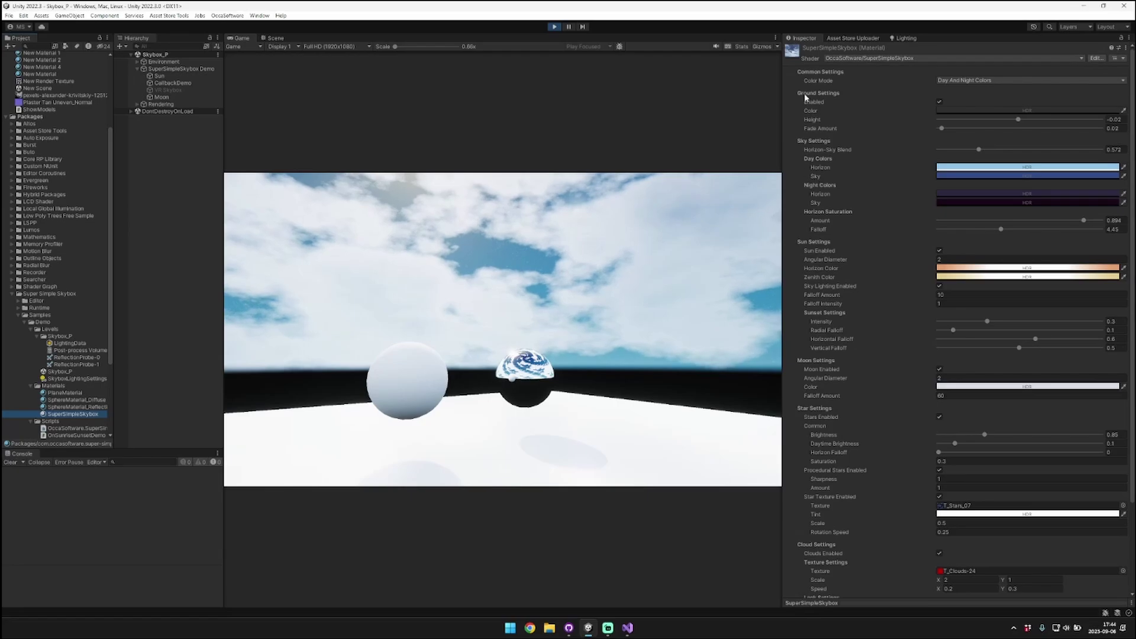
# Widen the Inspector and try the skybox material's Constant color mode before returning it to Day And Night Colors
pyautogui.moveTo(782, 101); pyautogui.dragTo(701, 99)
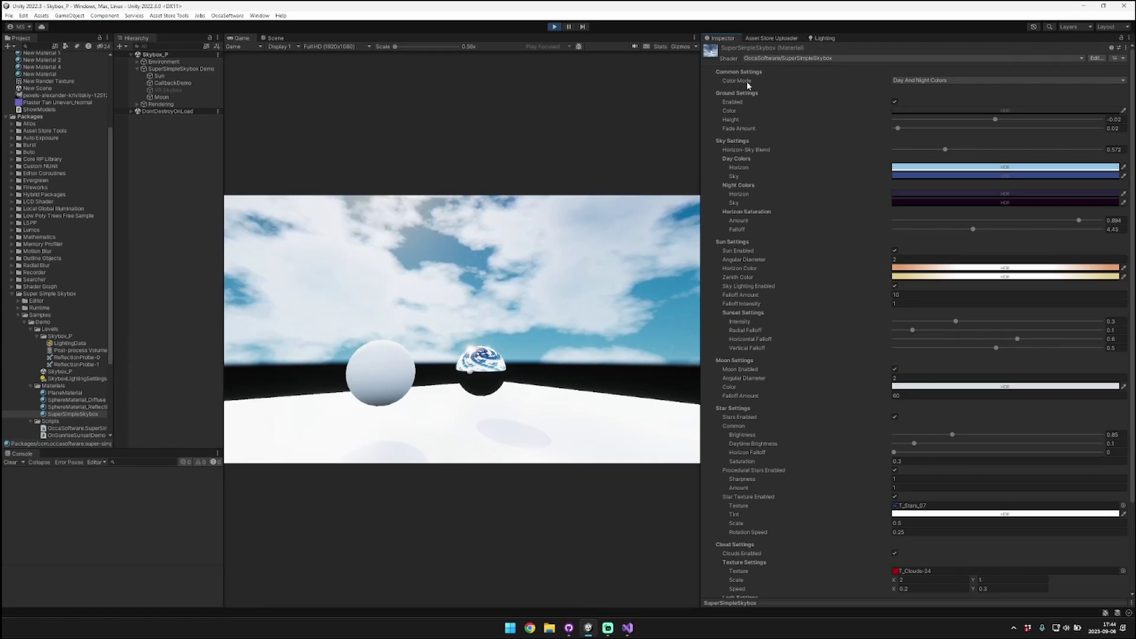
pyautogui.click(937, 81)
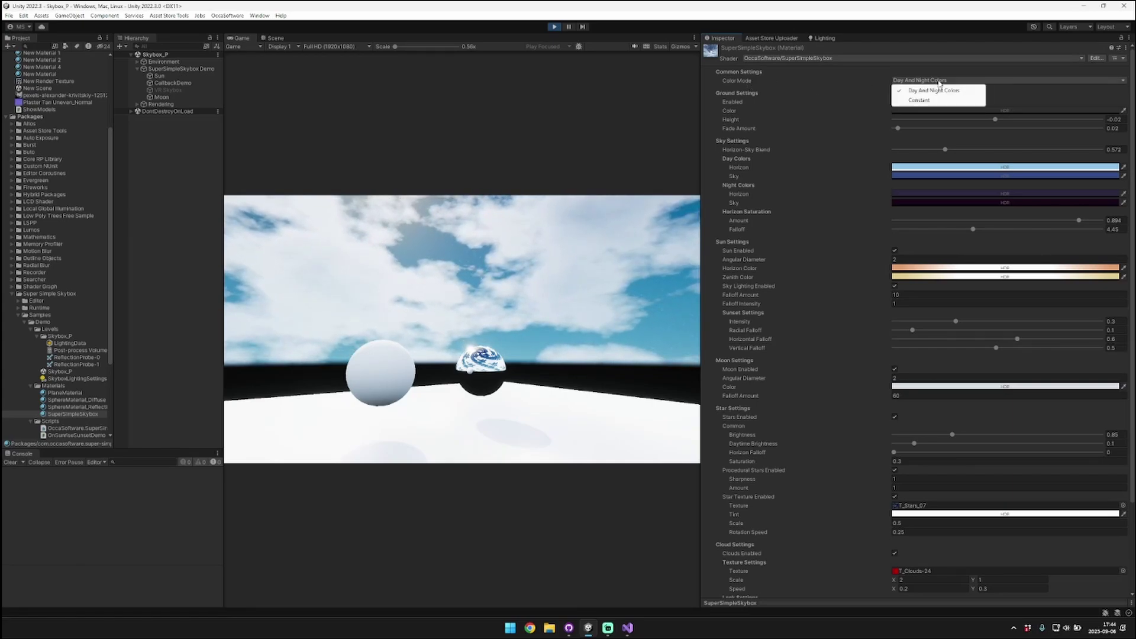
pyautogui.click(921, 100)
pyautogui.click(926, 81)
pyautogui.click(932, 90)
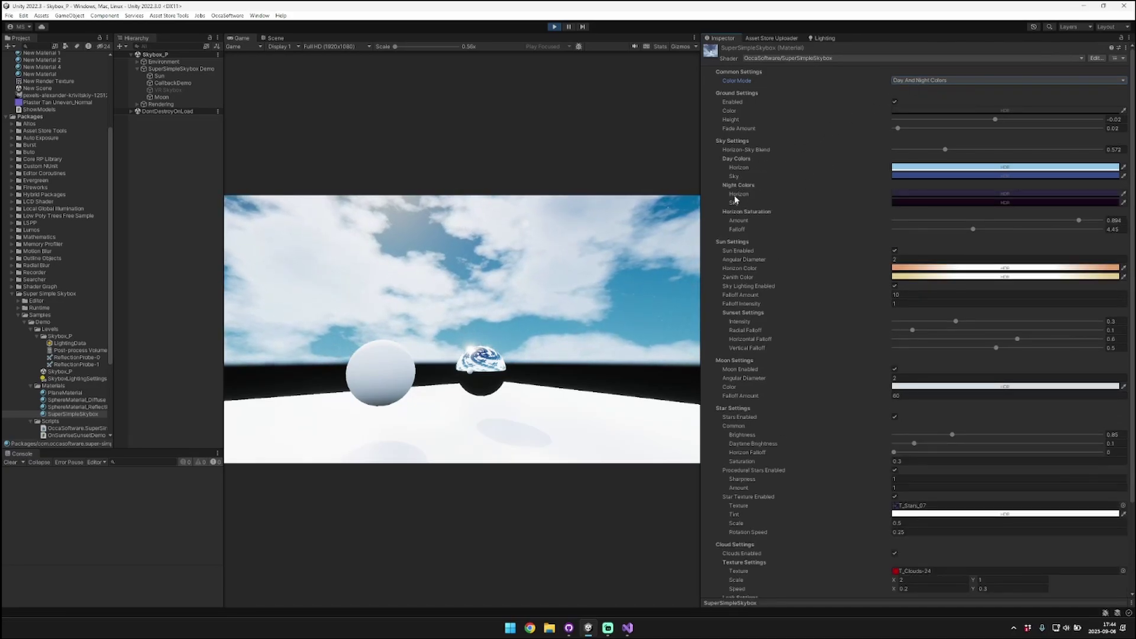
pyautogui.click(738, 196)
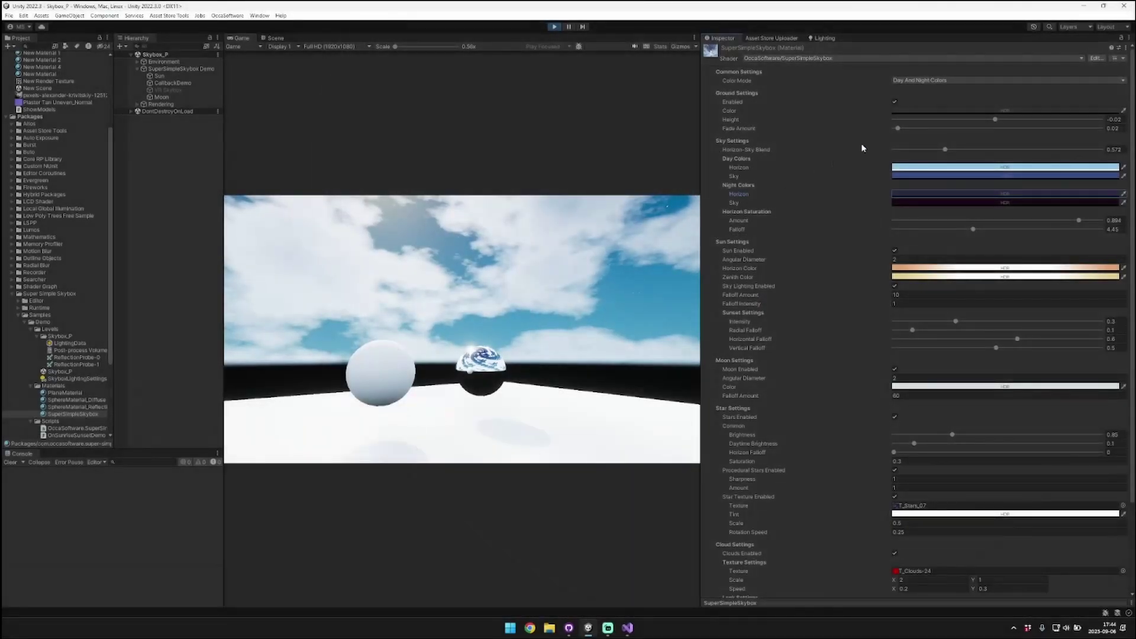
# Set Color Mode to Constant, review the material settings down to the cloud colors, and restore Day And Night Colors
pyautogui.click(946, 80)
pyautogui.click(935, 89)
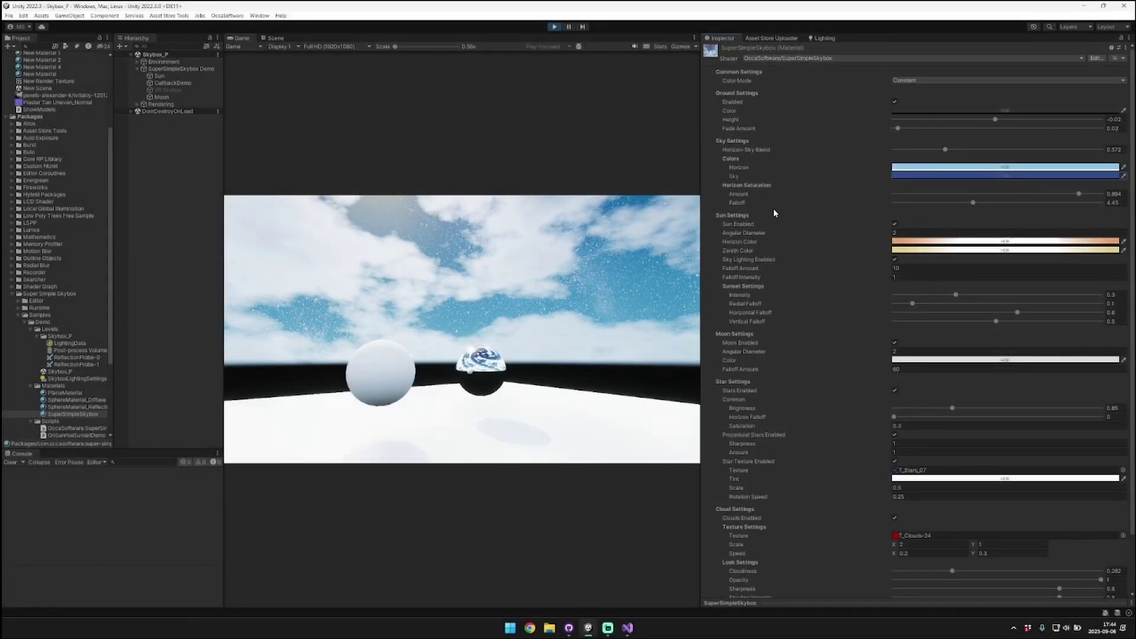
pyautogui.scroll(-3, 773, 208)
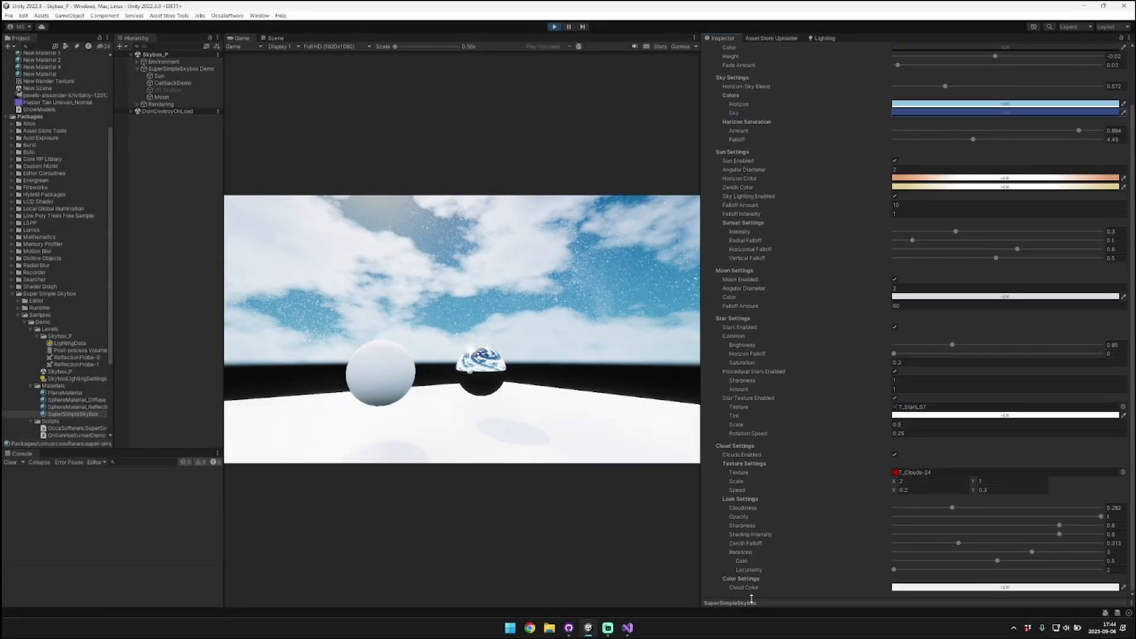
pyautogui.scroll(3, 755, 531)
pyautogui.click(947, 80)
pyautogui.click(921, 89)
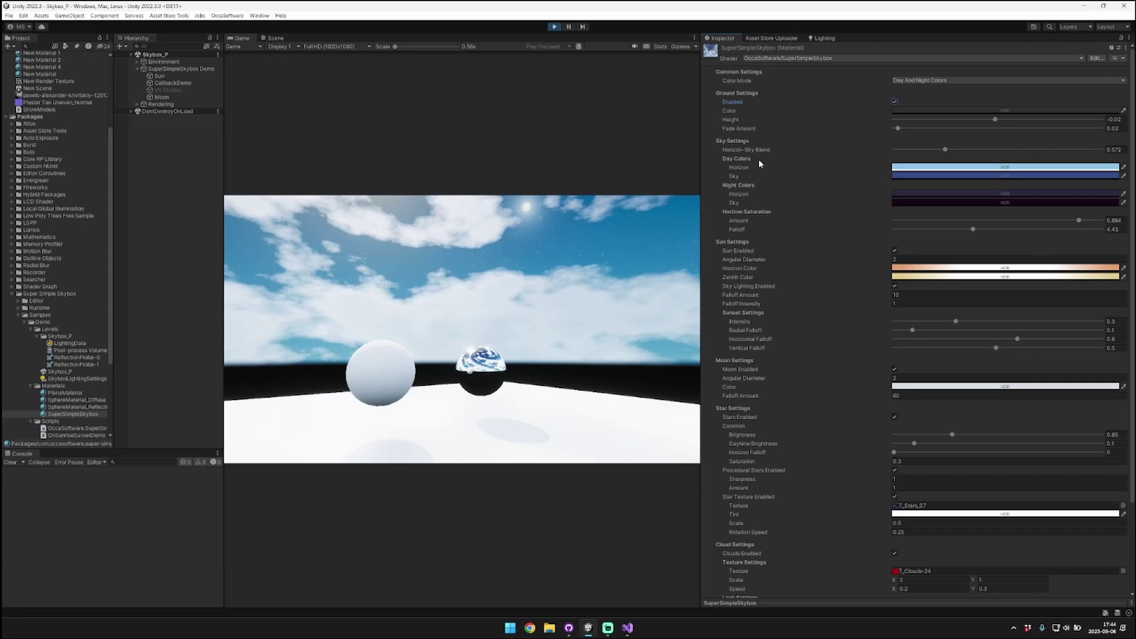
pyautogui.click(758, 168)
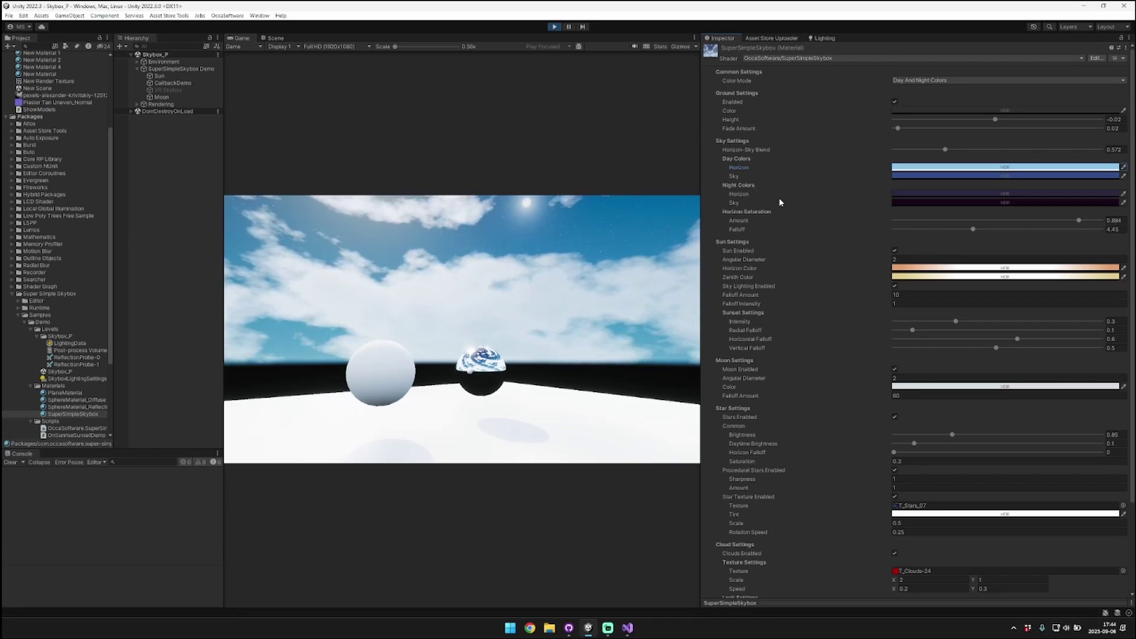
# Disable the skybox ground, examine the sky below the horizon in the Scene view, and re-enable the ground
pyautogui.click(742, 105)
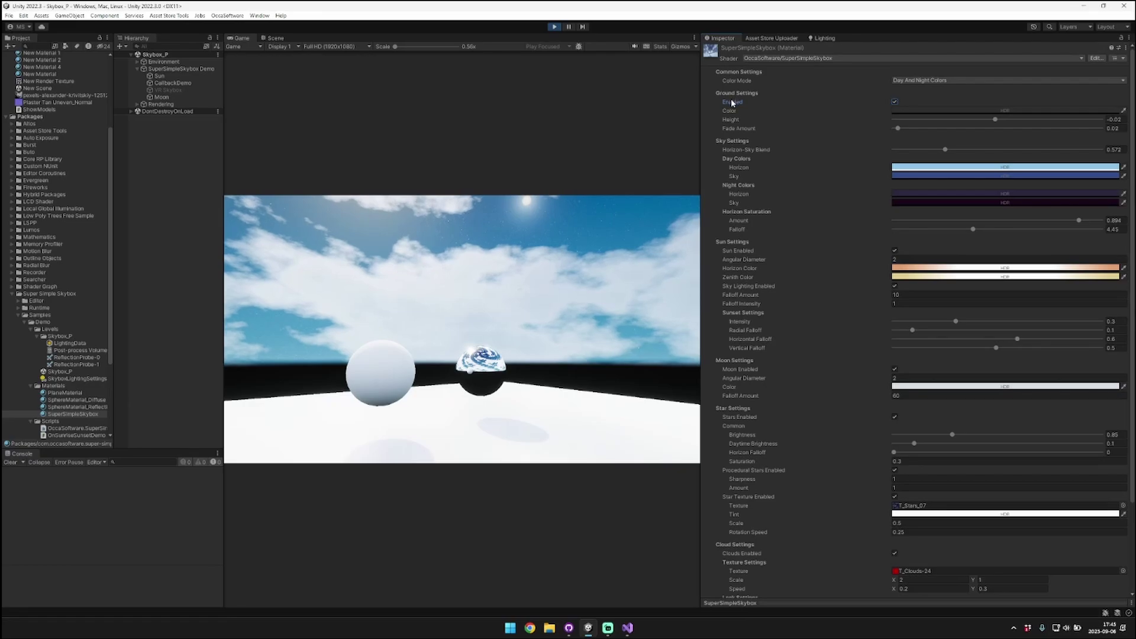
pyautogui.click(895, 104)
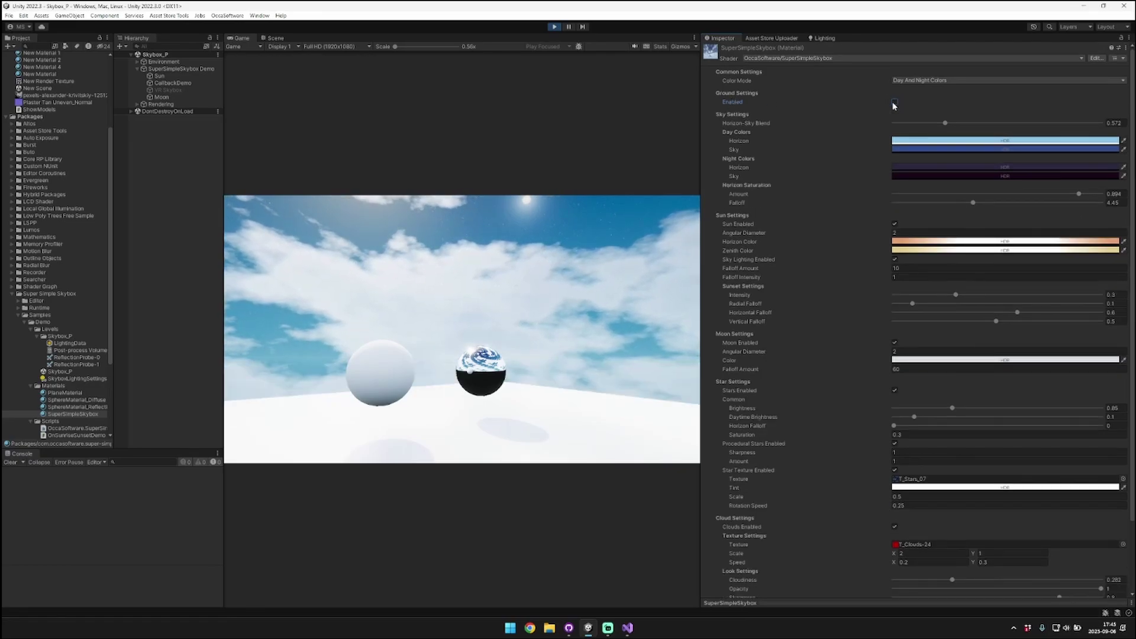
pyautogui.click(276, 38)
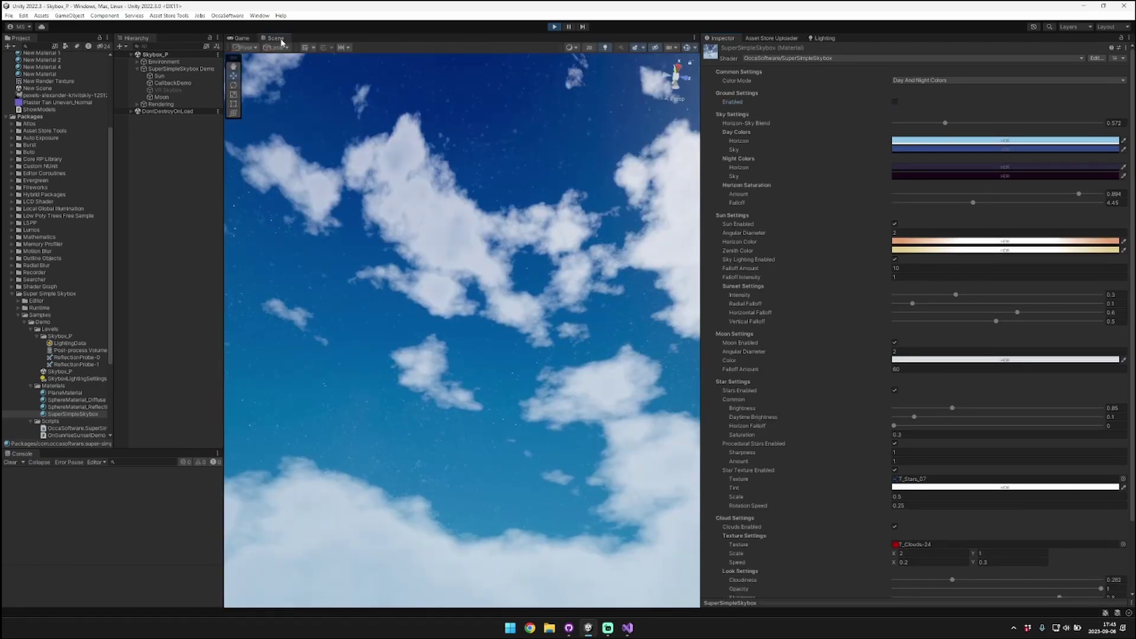
pyautogui.moveTo(505, 119); pyautogui.dragTo(715, 357, button='right')
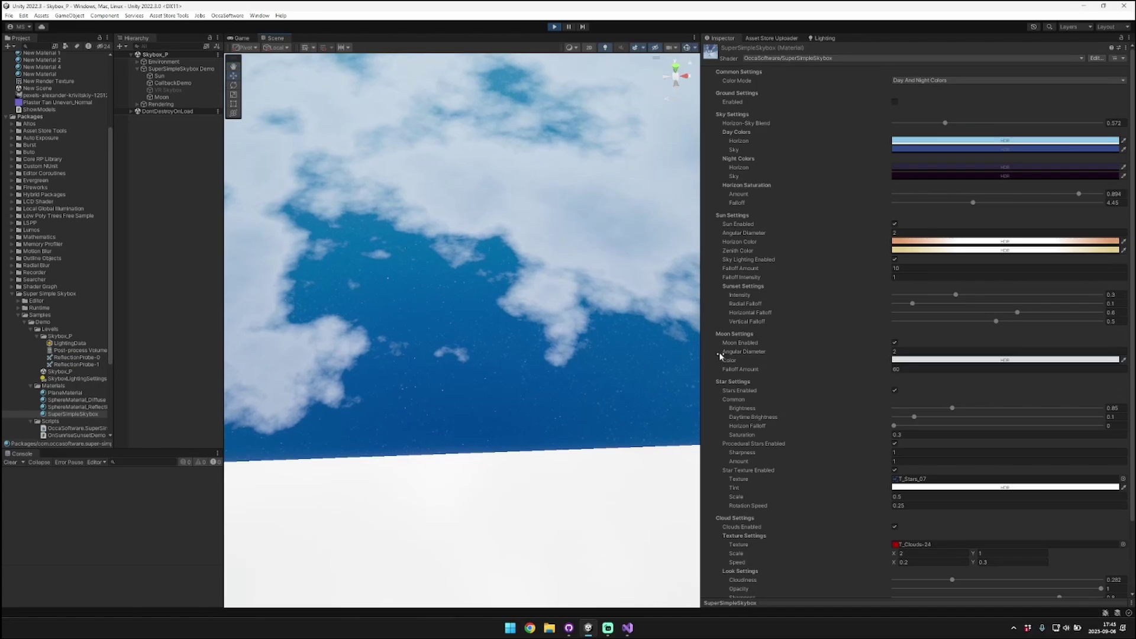
pyautogui.moveTo(500, 336); pyautogui.dragTo(699, 166, button='right')
pyautogui.moveTo(551, 249); pyautogui.dragTo(515, 118, button='right')
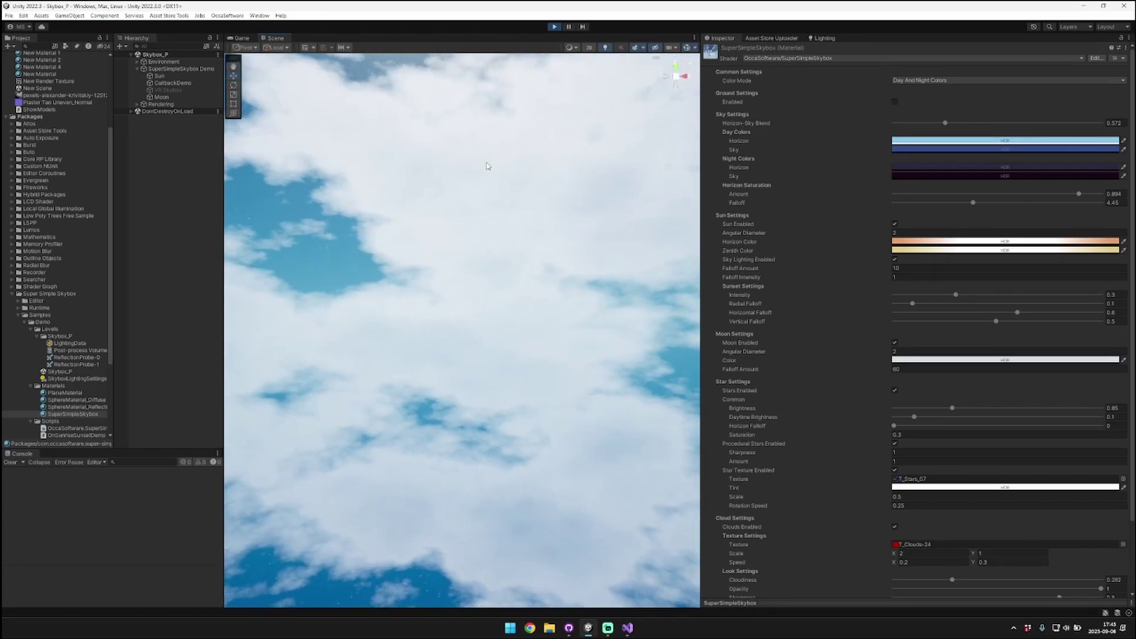
pyautogui.click(895, 103)
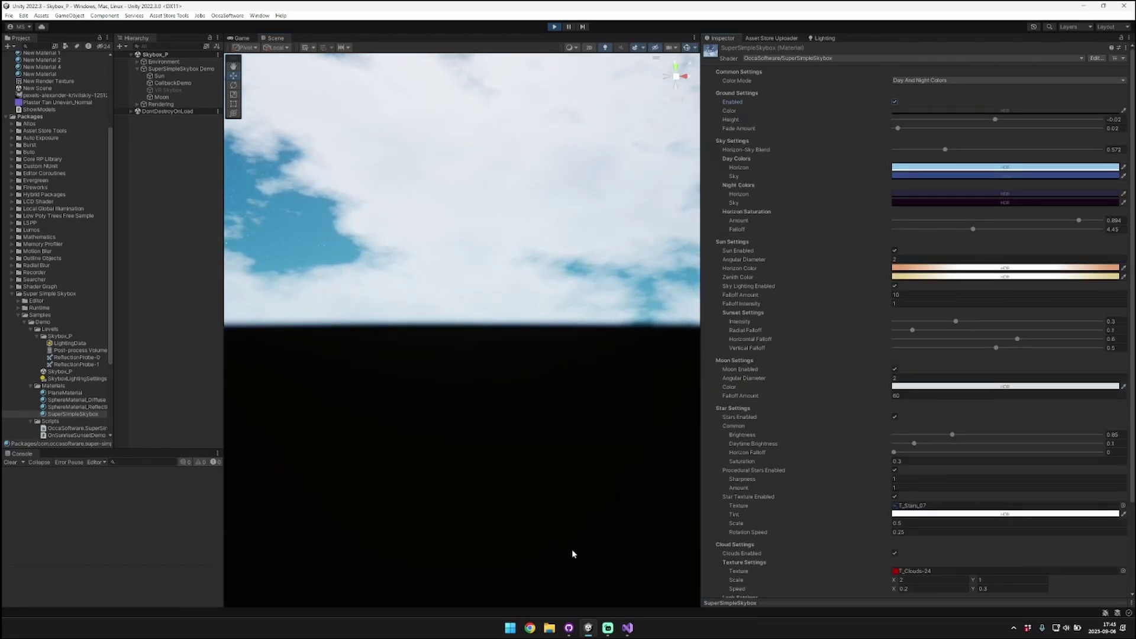
# Set the ground's HDR color to pure black and close the color picker
pyautogui.click(968, 110)
pyautogui.moveTo(1015, 178); pyautogui.dragTo(1015, 202)
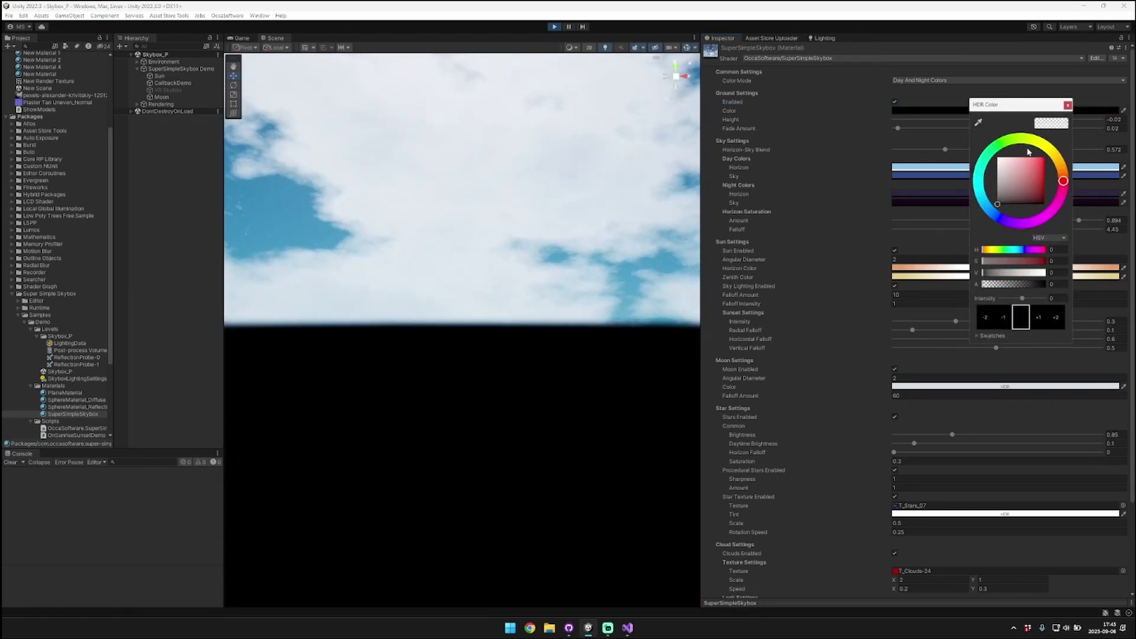
pyautogui.click(1068, 105)
# Try a ground Height of about 0.38, undo it, and test the Fade Amount before returning it to 0.02
pyautogui.moveTo(996, 119); pyautogui.dragTo(1033, 123)
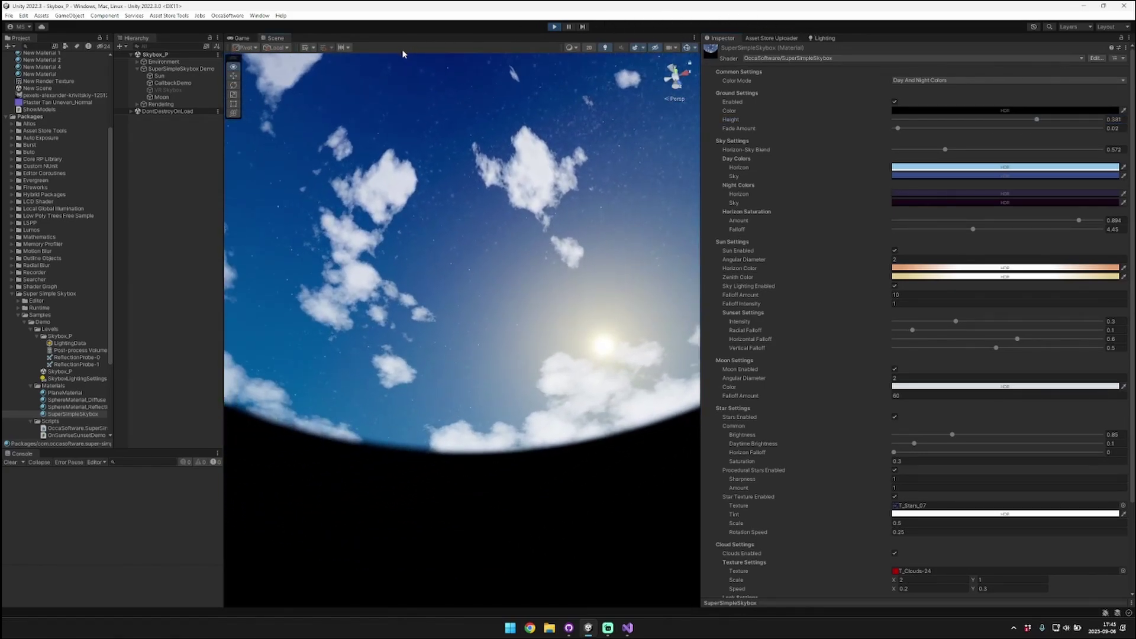
pyautogui.hotkey('ctrl', 'z')
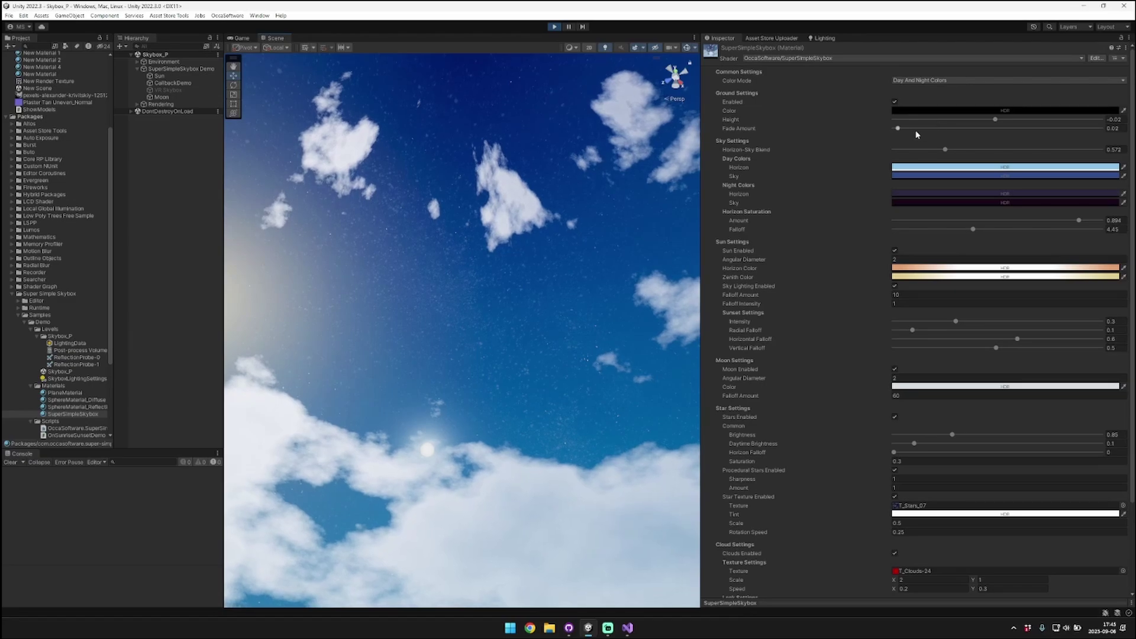
pyautogui.moveTo(408, 249); pyautogui.dragTo(413, 326, button='right')
pyautogui.moveTo(898, 128)
pyautogui.mouseDown()
pyautogui.moveTo(937, 130)
pyautogui.moveTo(899, 131)
pyautogui.mouseUp()
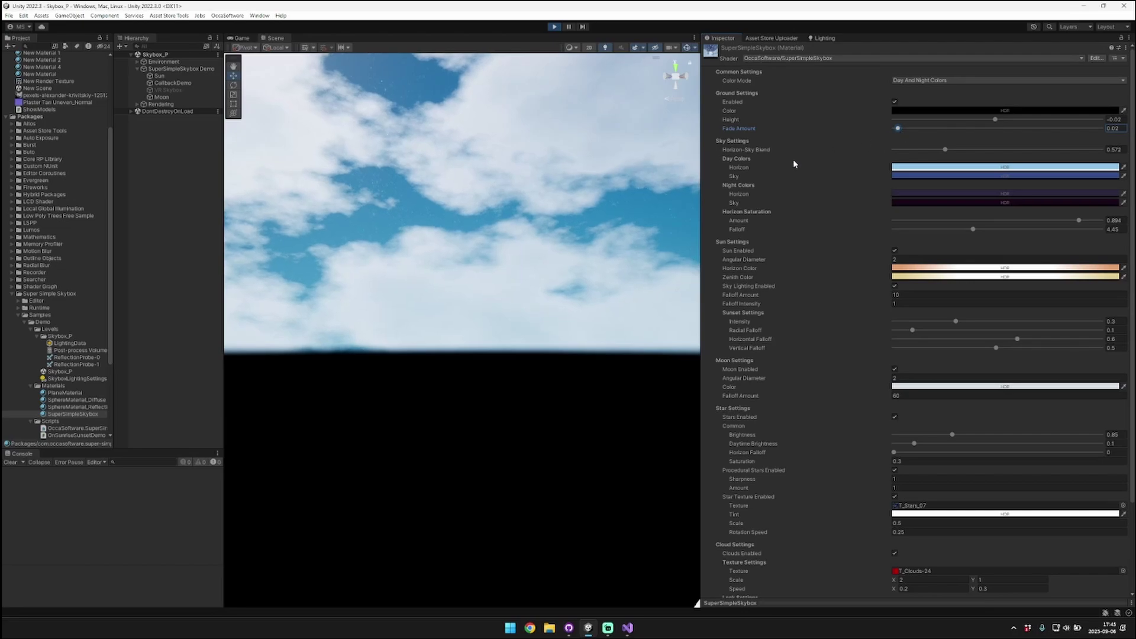
pyautogui.click(744, 148)
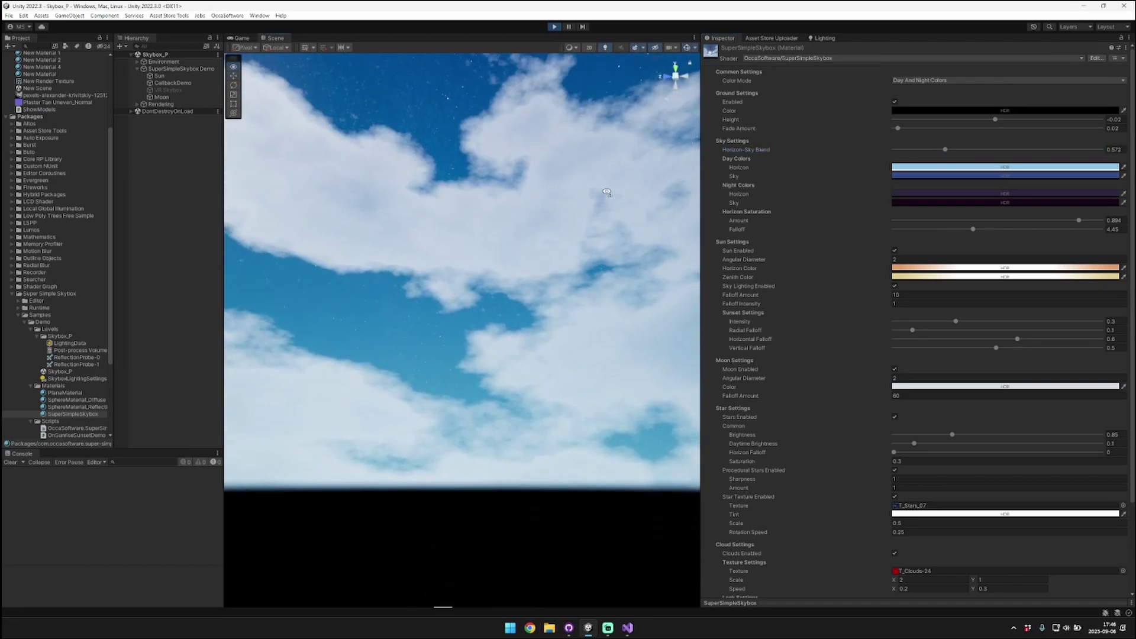
# Disable the clouds and the stars in the skybox material to leave a plain sky
pyautogui.scroll(-3, 853, 393)
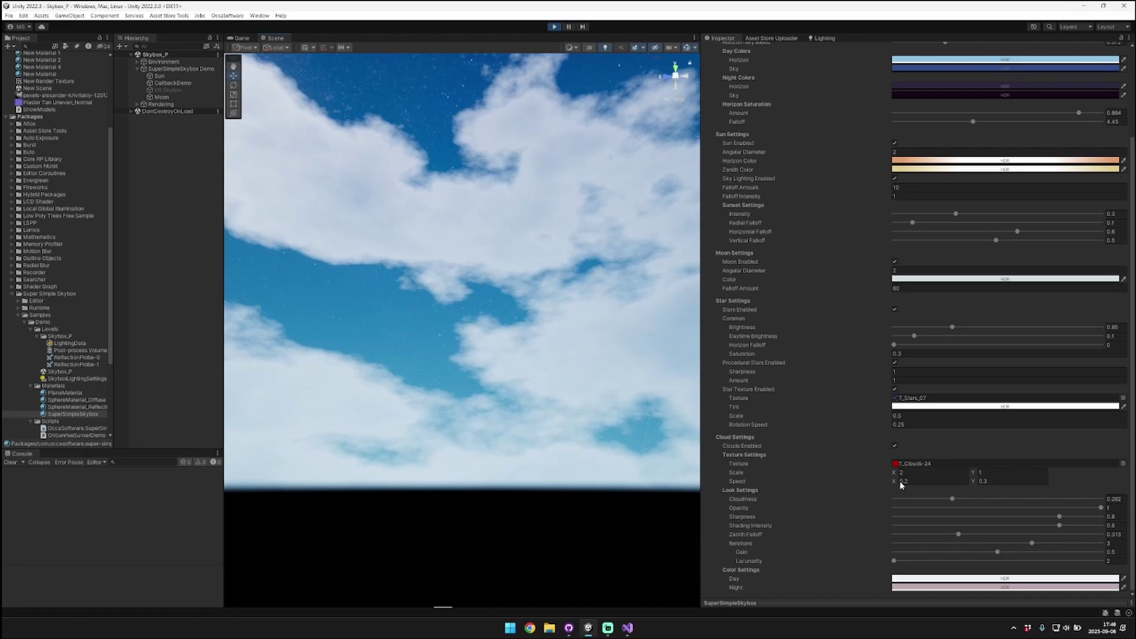
pyautogui.click(896, 447)
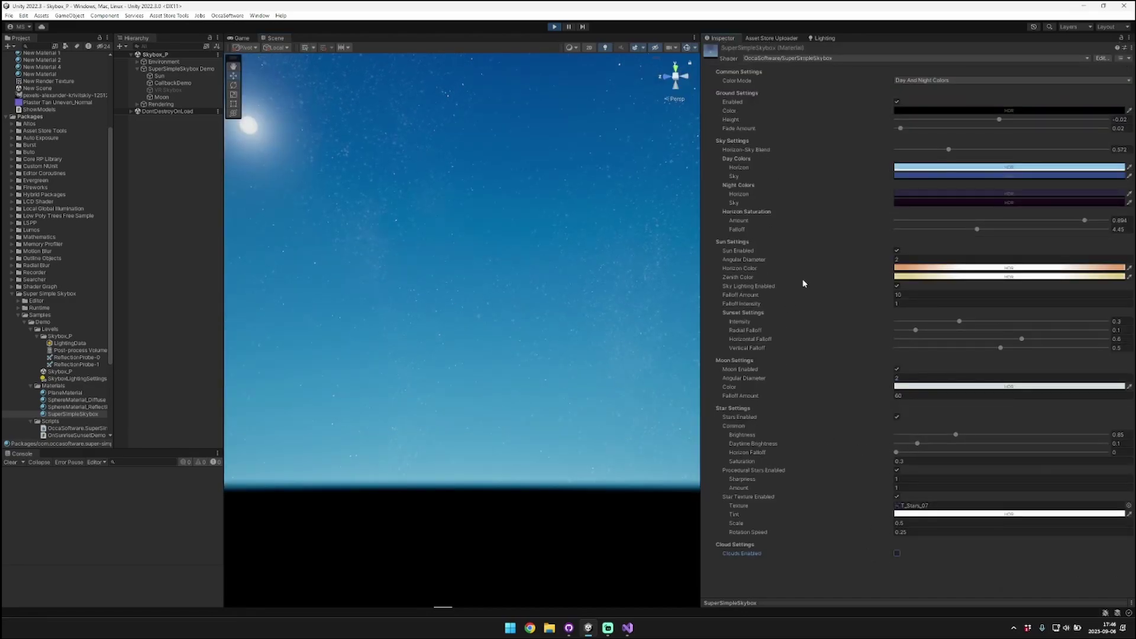
pyautogui.click(897, 417)
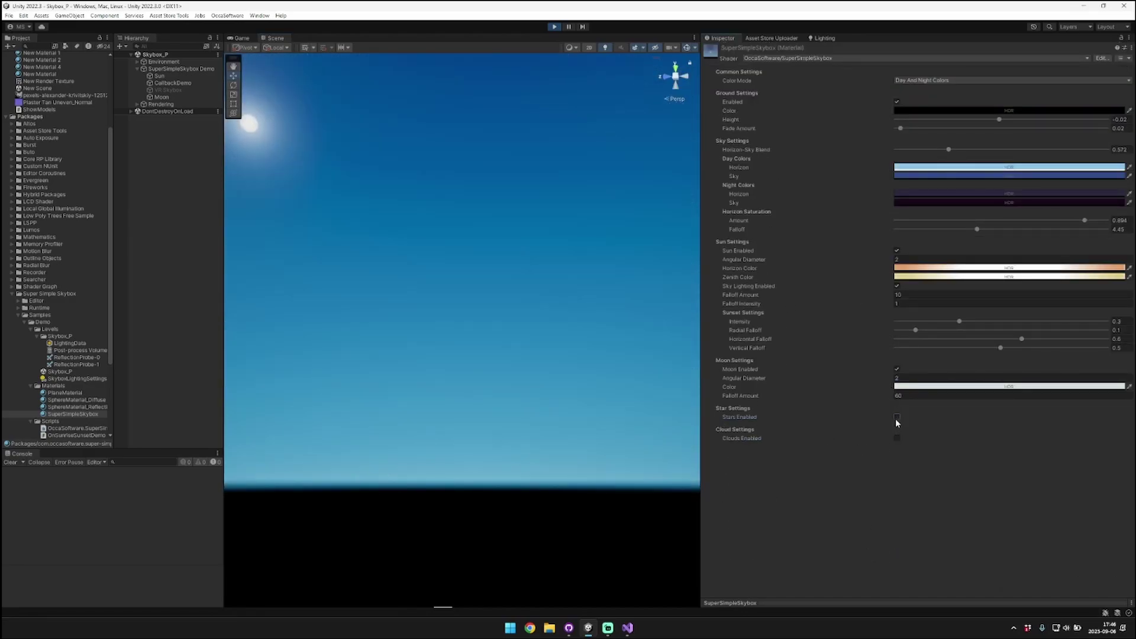
pyautogui.moveTo(576, 367); pyautogui.dragTo(944, 329, button='right')
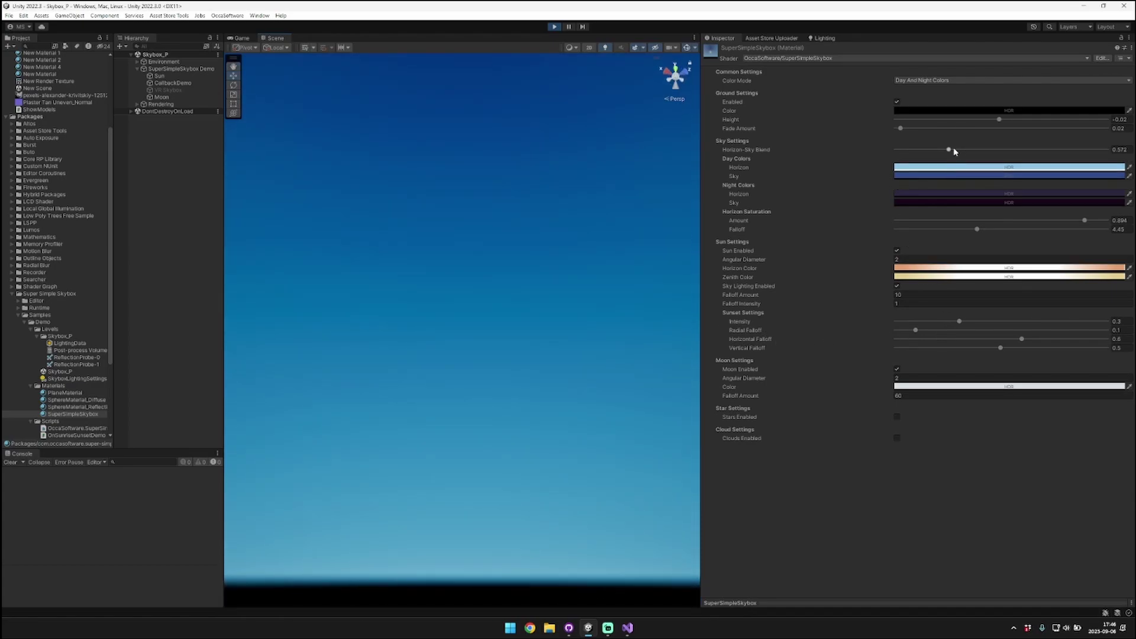
# Lower the Horizon-Sky Blend to 0.1 and try a light grey day Sky color
pyautogui.moveTo(949, 150); pyautogui.dragTo(896, 151)
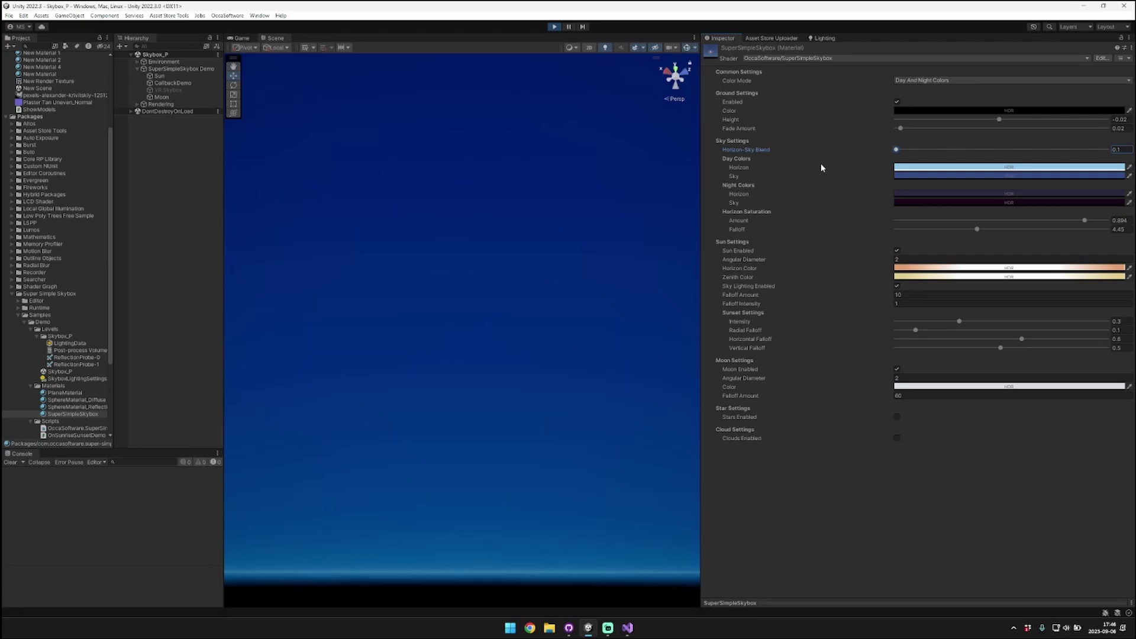
pyautogui.click(904, 176)
pyautogui.moveTo(1006, 249); pyautogui.dragTo(976, 239)
pyautogui.click(1043, 169)
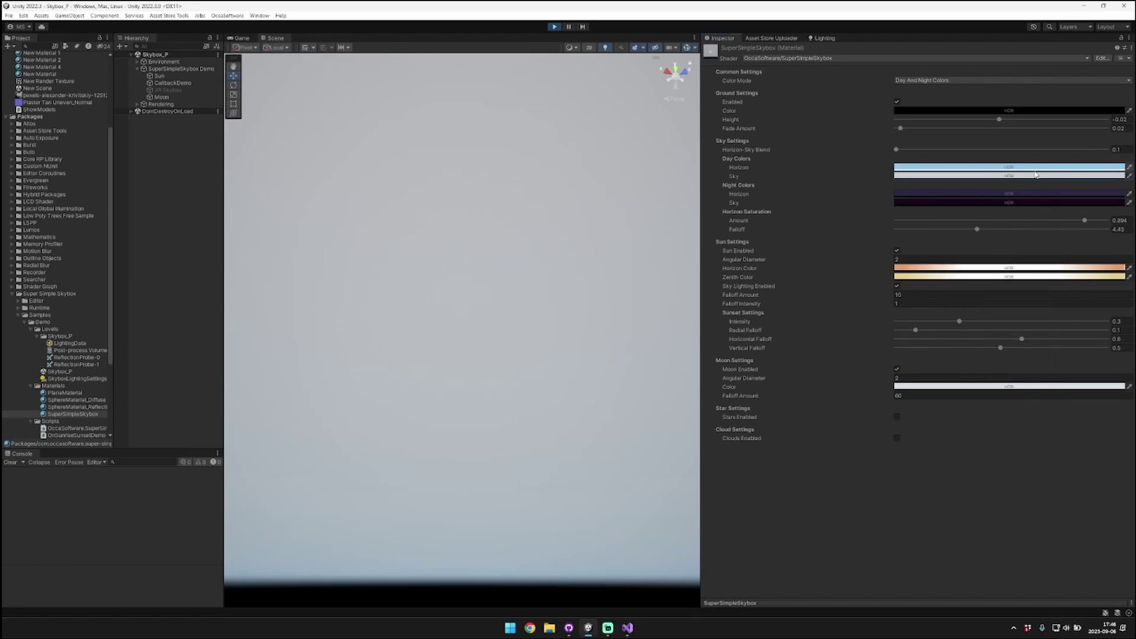
# Raise the Horizon-Sky Blend to 2, check the sky from zenith to horizon, and restore the blend to 0.572
pyautogui.moveTo(896, 149); pyautogui.dragTo(1132, 155)
pyautogui.moveTo(600, 265); pyautogui.dragTo(522, 143, button='right')
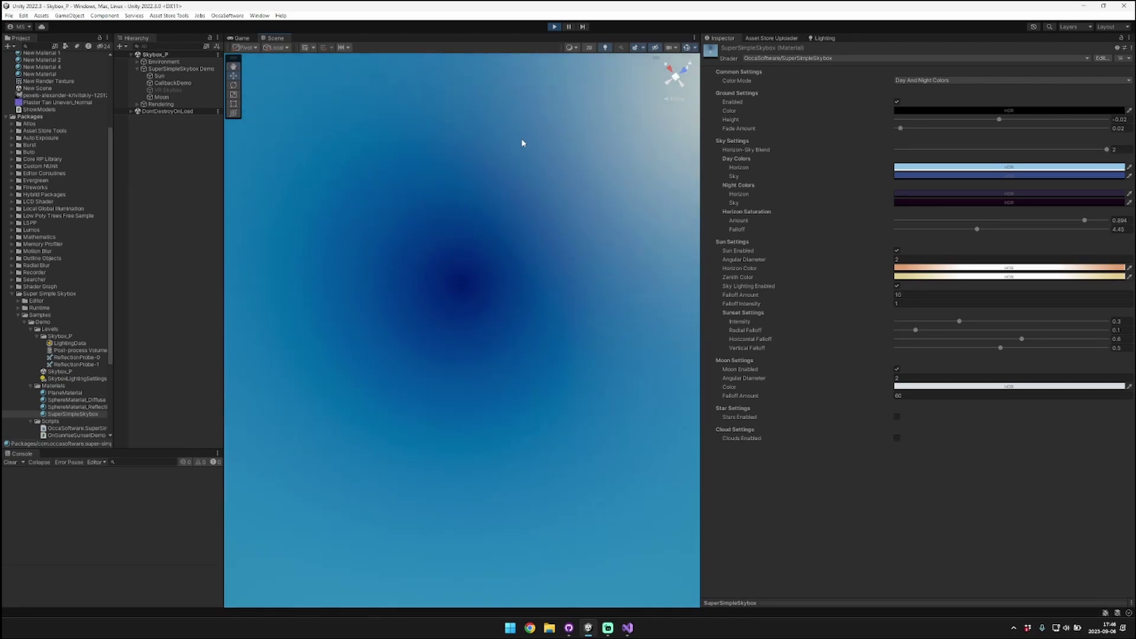
pyautogui.moveTo(479, 286); pyautogui.dragTo(839, 288, button='right')
pyautogui.moveTo(747, 149); pyautogui.dragTo(686, 145)
pyautogui.moveTo(686, 145); pyautogui.dragTo(609, 268, button='right')
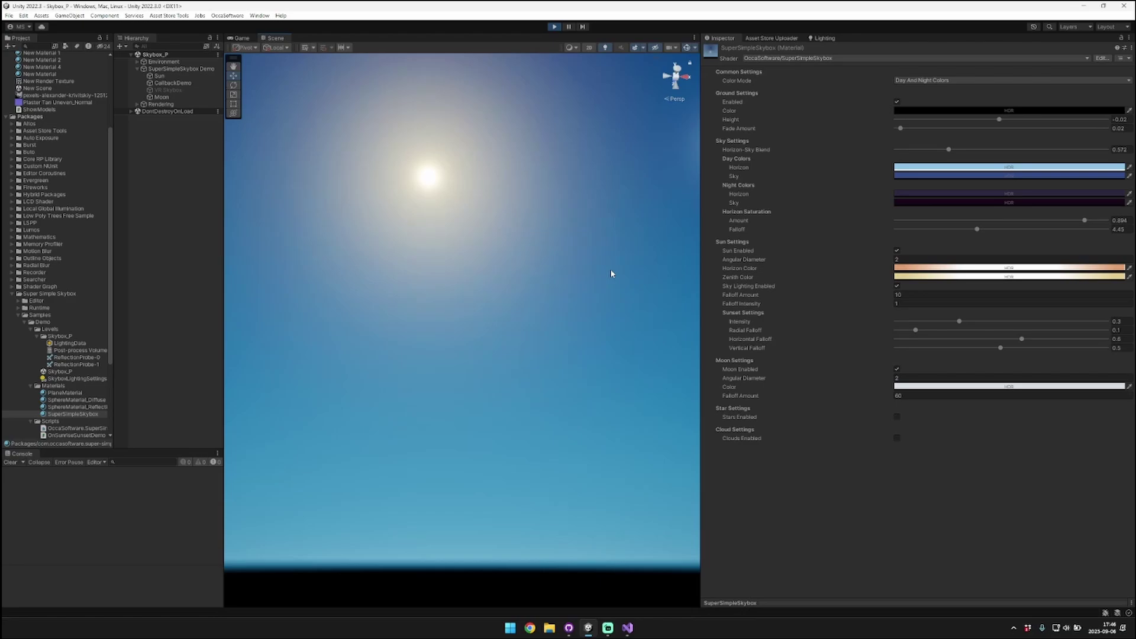
pyautogui.moveTo(612, 273); pyautogui.dragTo(521, 284, button='right')
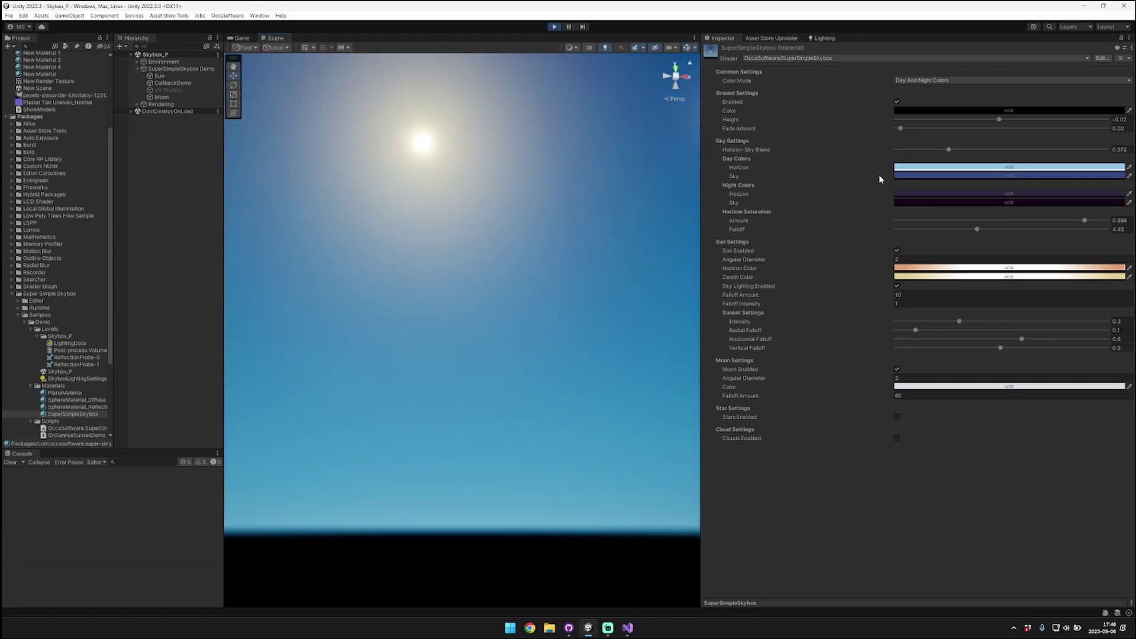
pyautogui.moveTo(501, 222); pyautogui.dragTo(441, 391, button='right')
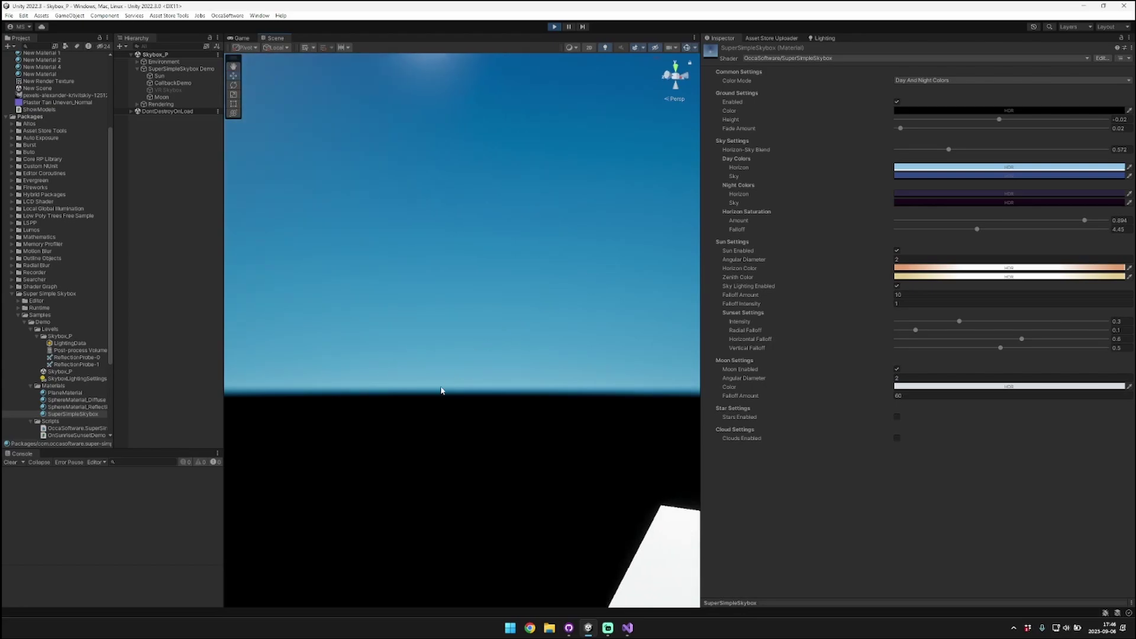
pyautogui.click(738, 189)
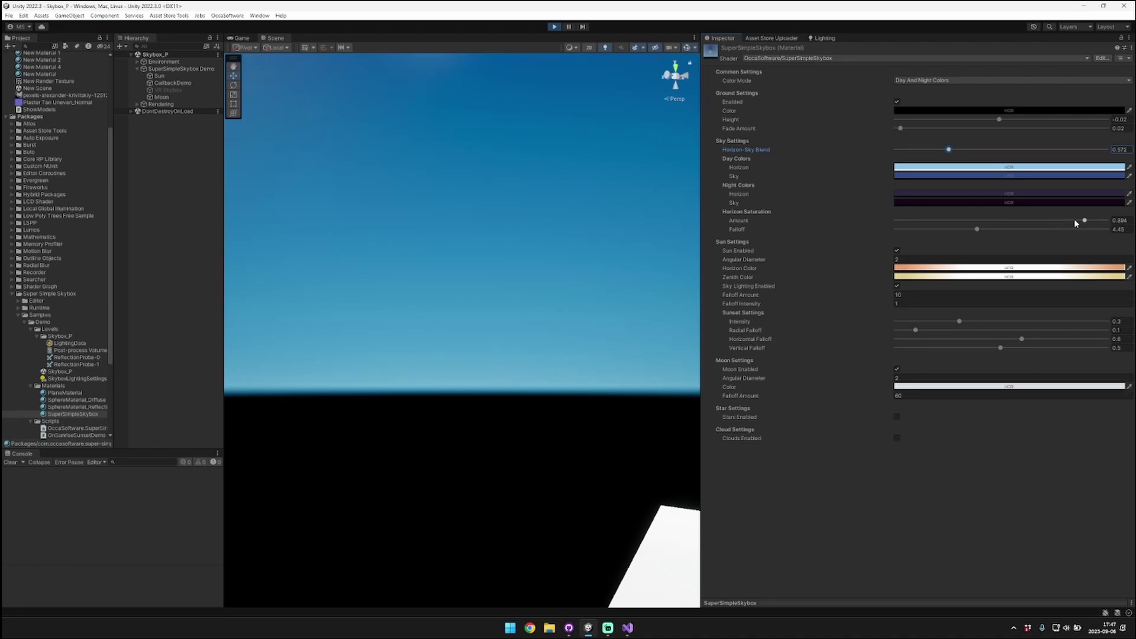
# Set the Horizon Saturation Amount to about 0.242 and its Falloff to 1, checking the sky near the horizon
pyautogui.moveTo(1083, 221); pyautogui.dragTo(792, 221)
pyautogui.scroll(-5, 363, 330)
pyautogui.moveTo(388, 361); pyautogui.dragTo(540, 370, button='right')
pyautogui.moveTo(896, 221); pyautogui.dragTo(866, 231)
pyautogui.moveTo(609, 269); pyautogui.dragTo(503, 300, button='right')
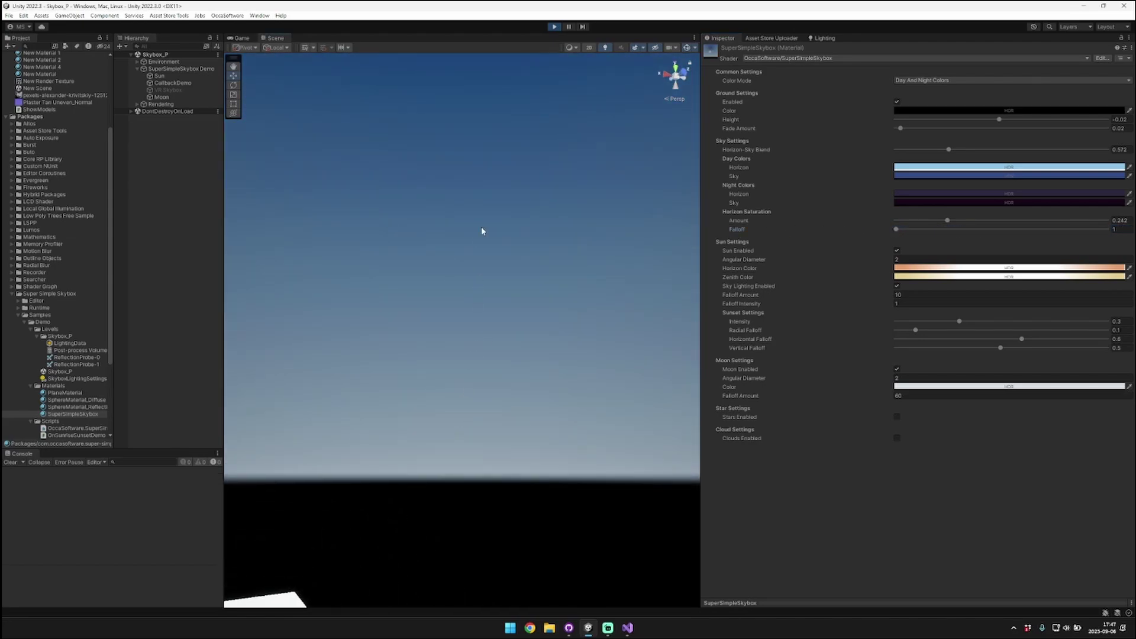
# Raise the Horizon Saturation Falloff to 10 to compare the horizon band, and set it back to 4.45
pyautogui.moveTo(947, 229); pyautogui.dragTo(1052, 234)
pyautogui.moveTo(1126, 234); pyautogui.dragTo(1130, 233)
pyautogui.moveTo(566, 284); pyautogui.dragTo(577, 373, button='right')
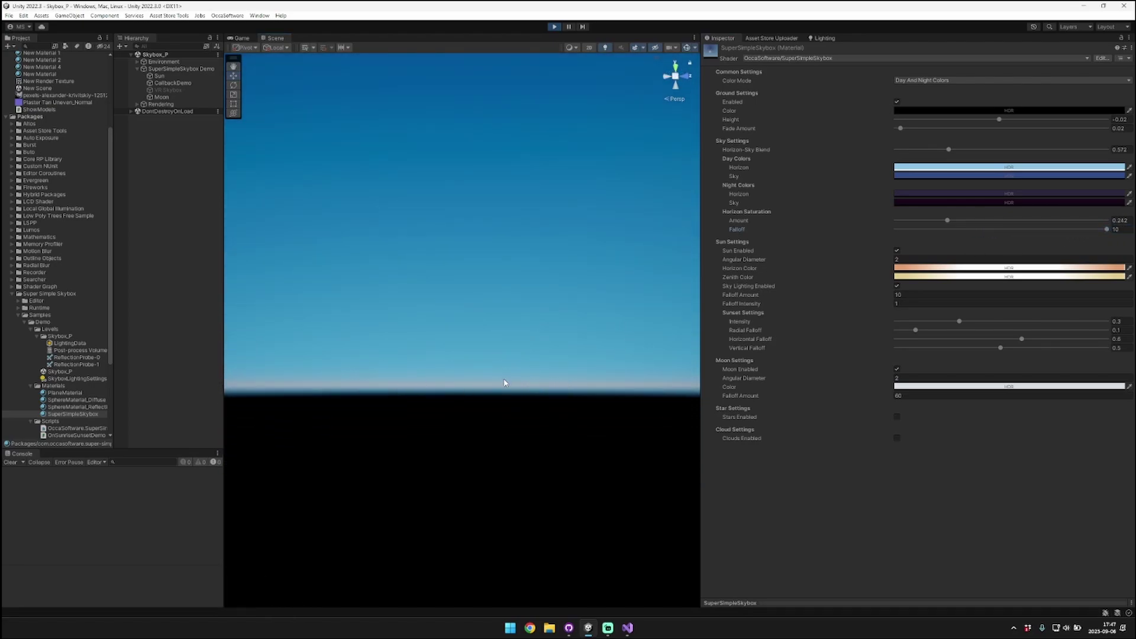
pyautogui.moveTo(1107, 230); pyautogui.dragTo(977, 230)
pyautogui.moveTo(414, 238); pyautogui.dragTo(607, 165, button='right')
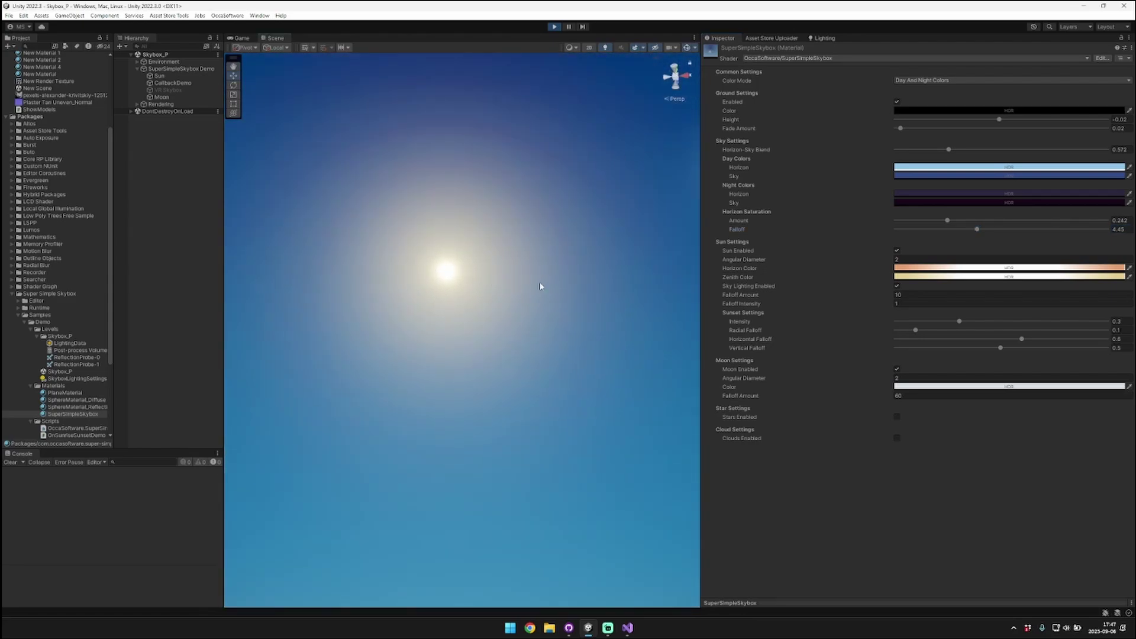
# Toggle the skybox sun on and off, leave it disabled, and view the demo spheres under the sky
pyautogui.click(897, 251)
pyautogui.click(898, 251)
pyautogui.click(898, 251)
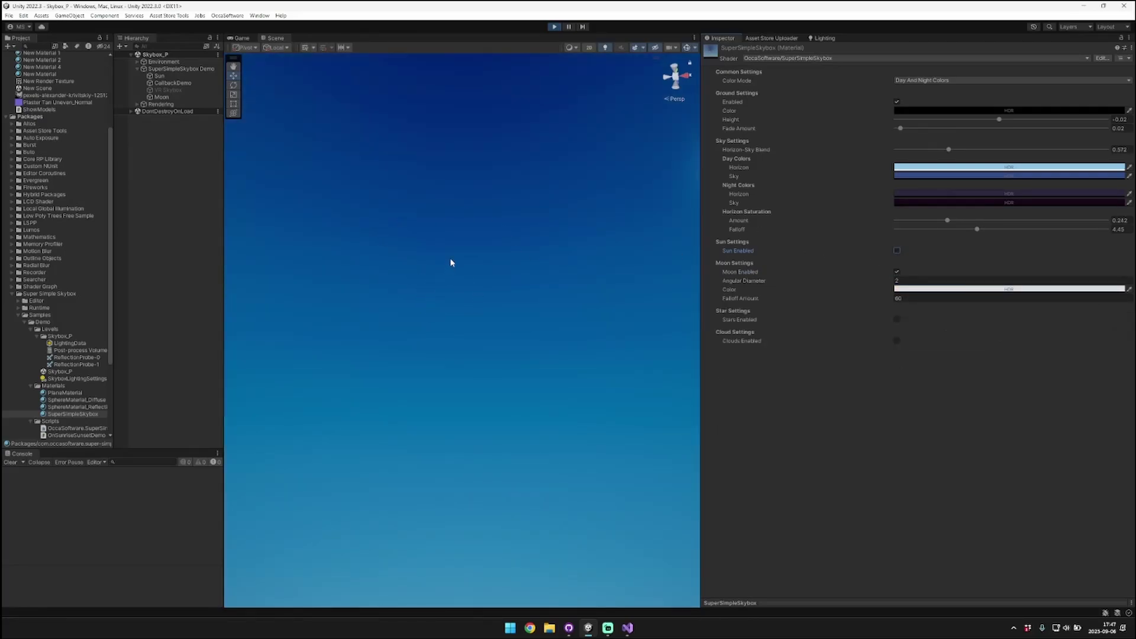
pyautogui.moveTo(451, 262); pyautogui.dragTo(654, 333, button='right')
pyautogui.press('w')
pyautogui.press('s')
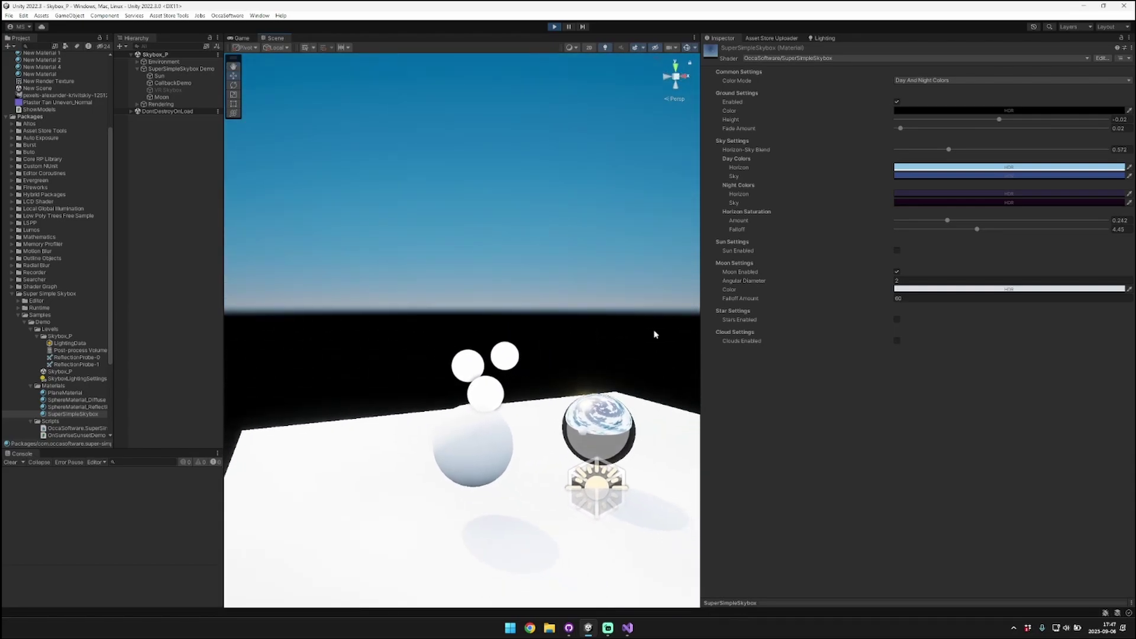
# Enable the skybox sun again and bring it into view high above the horizon
pyautogui.click(898, 251)
pyautogui.moveTo(477, 289); pyautogui.dragTo(459, 213, button='right')
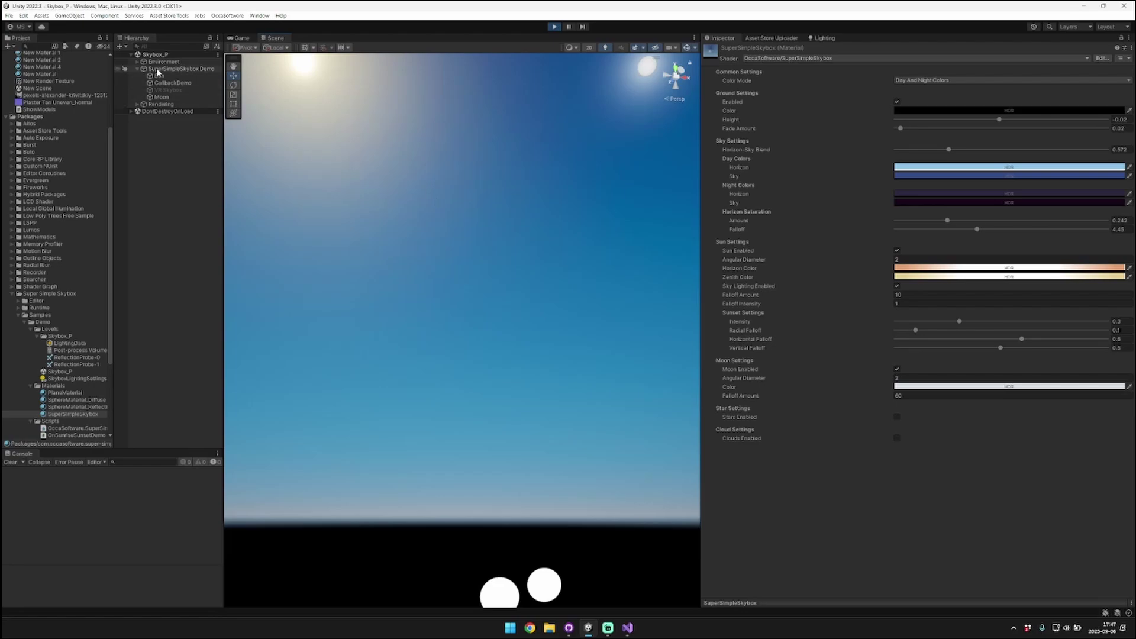
pyautogui.moveTo(568, 213); pyautogui.dragTo(521, 156, button='right')
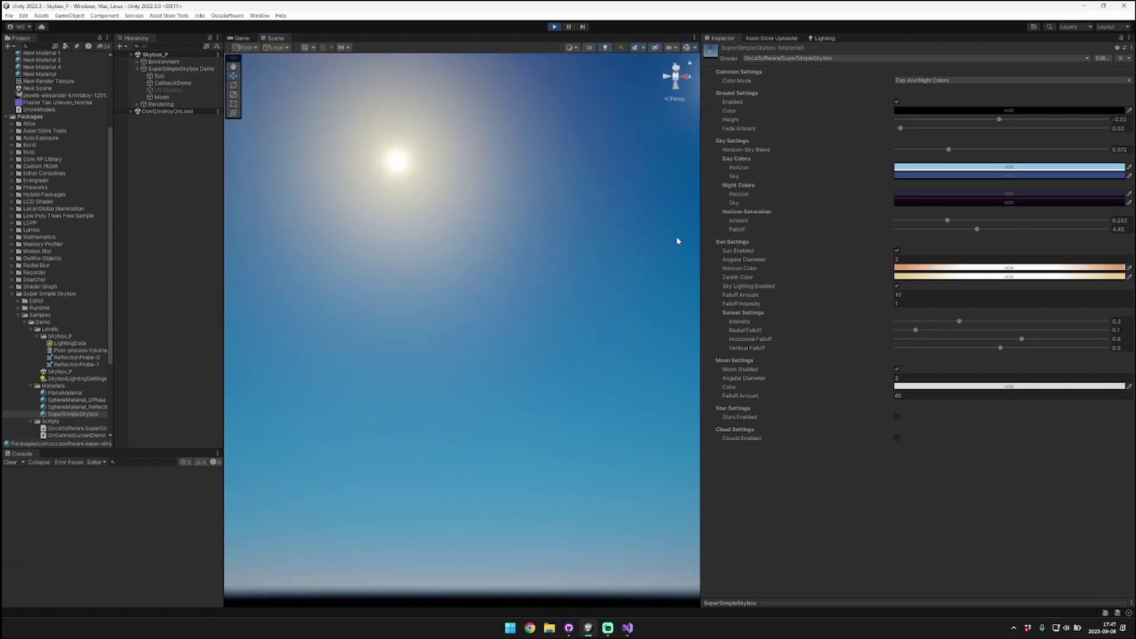
# Shrink the sun's Angular Diameter to 0.02 to compare the disc size, and restore it to 2
pyautogui.moveTo(771, 262); pyautogui.dragTo(755, 260)
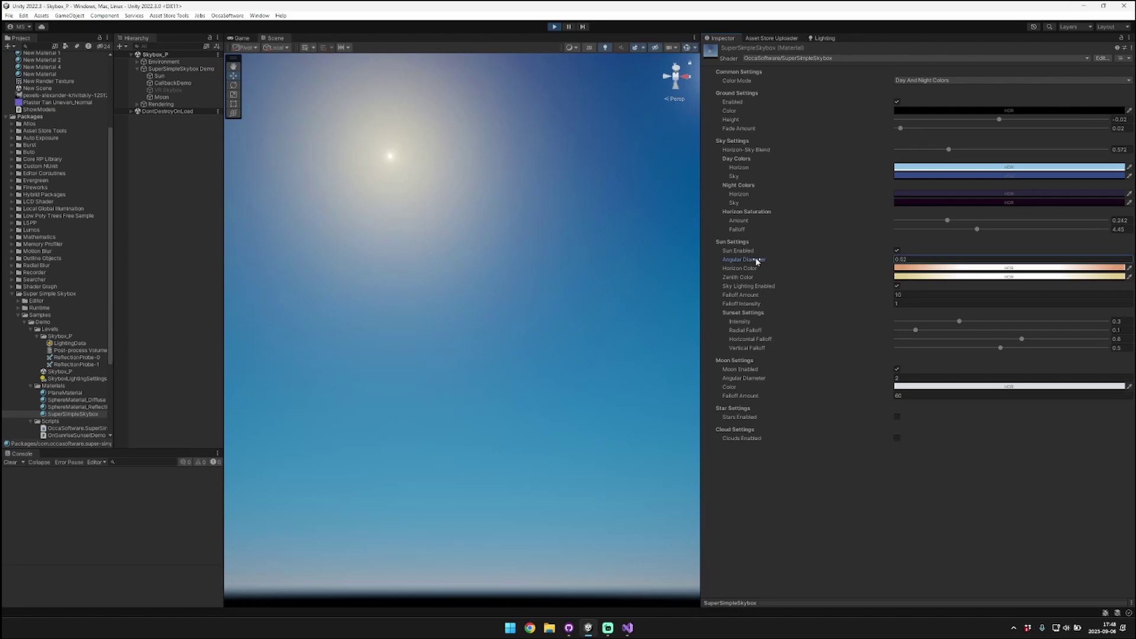
pyautogui.moveTo(760, 261); pyautogui.dragTo(783, 258)
pyautogui.write('2')
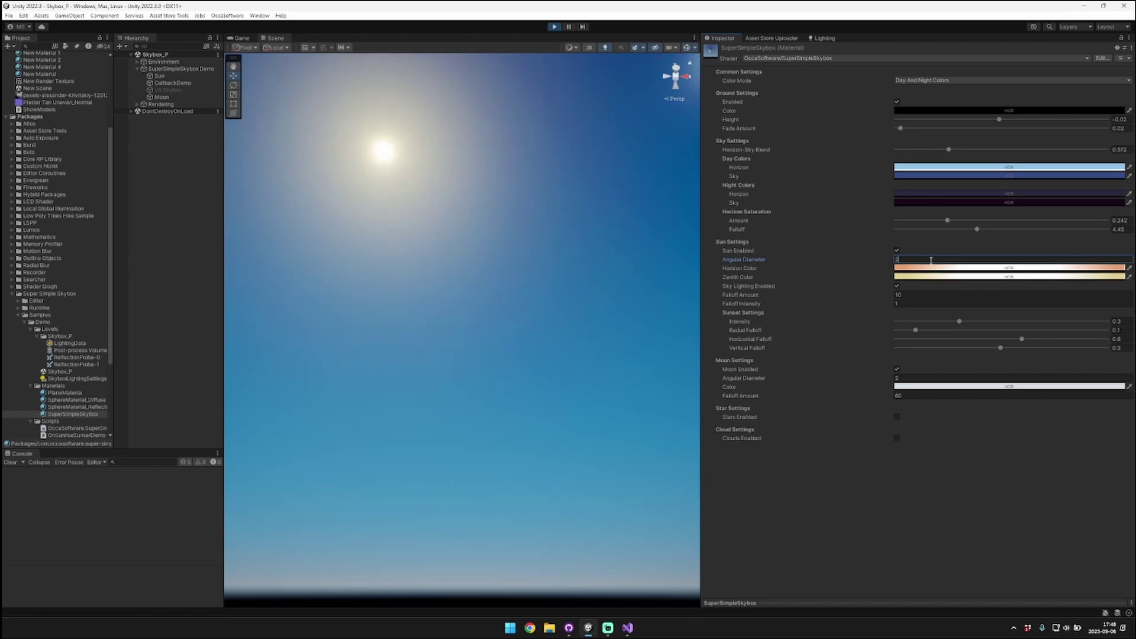
# Examine the sun's Horizon Color and Zenith Color against the sky at zenith and horizon, checking the Horizon Color in its color picker
pyautogui.click(739, 270)
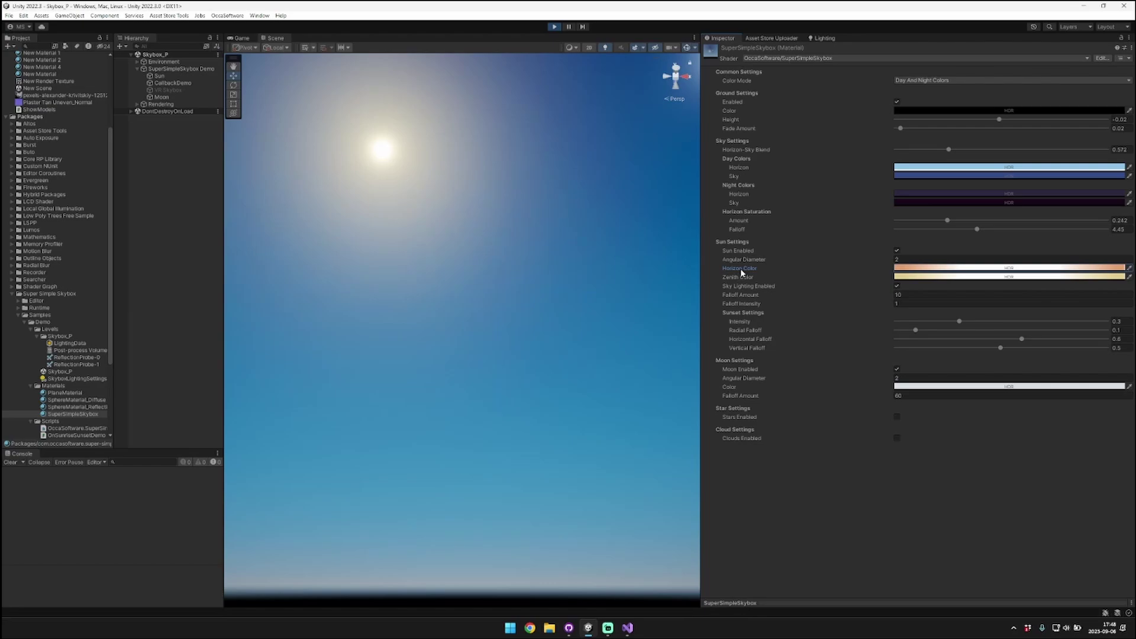
pyautogui.click(745, 273)
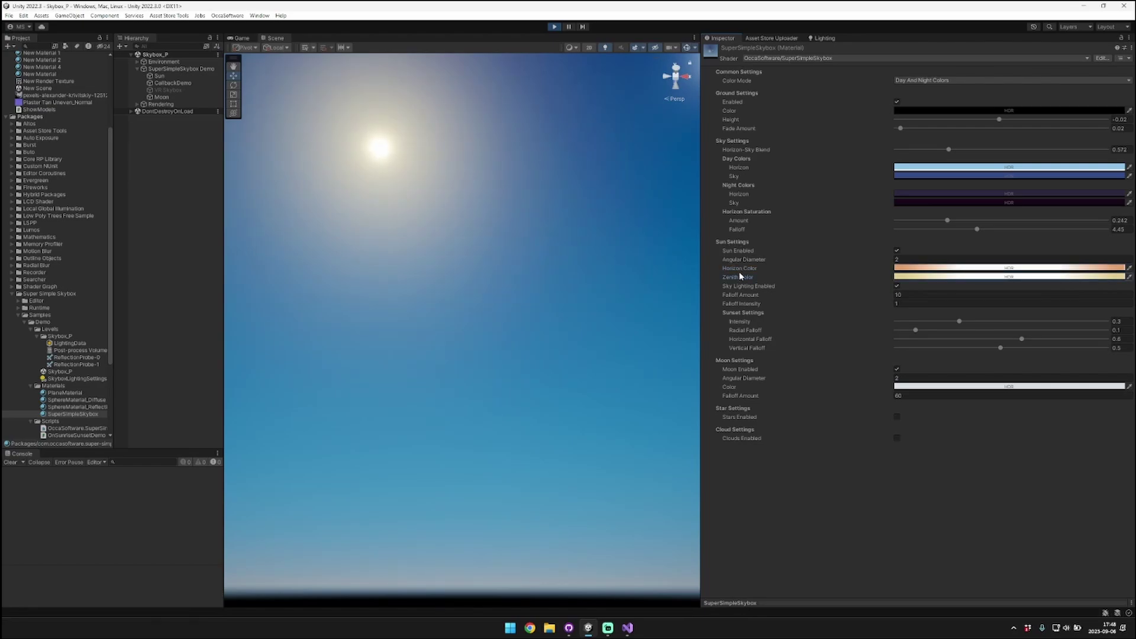
pyautogui.moveTo(496, 407); pyautogui.dragTo(447, 195, button='right')
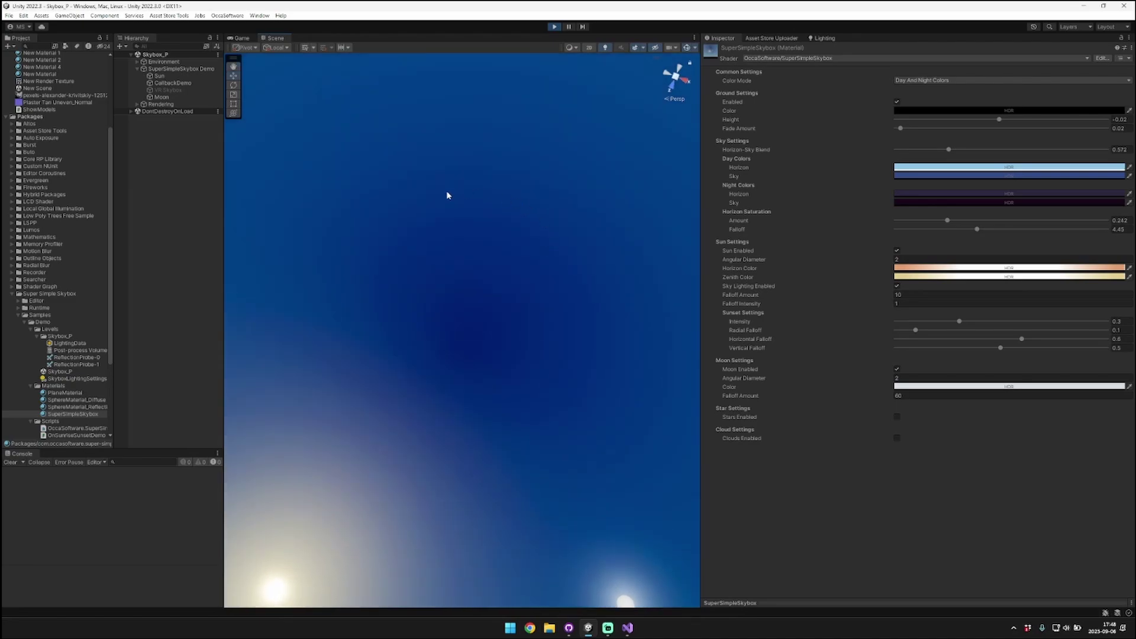
pyautogui.moveTo(510, 299); pyautogui.dragTo(647, 382, button='right')
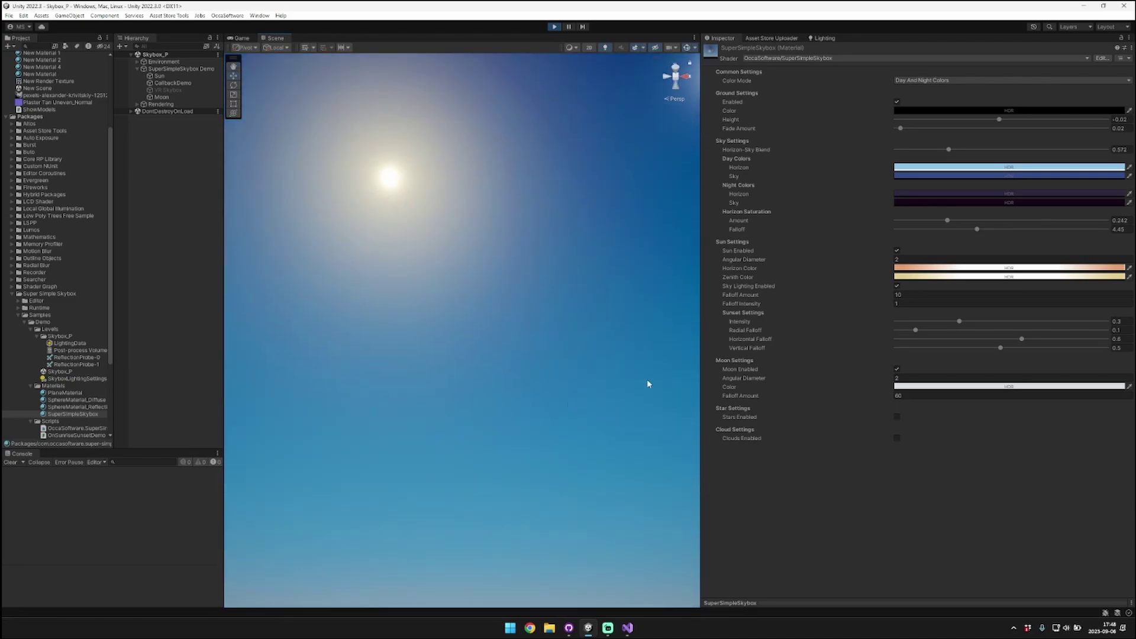
pyautogui.click(978, 269)
pyautogui.moveTo(463, 290); pyautogui.dragTo(399, 452, button='right')
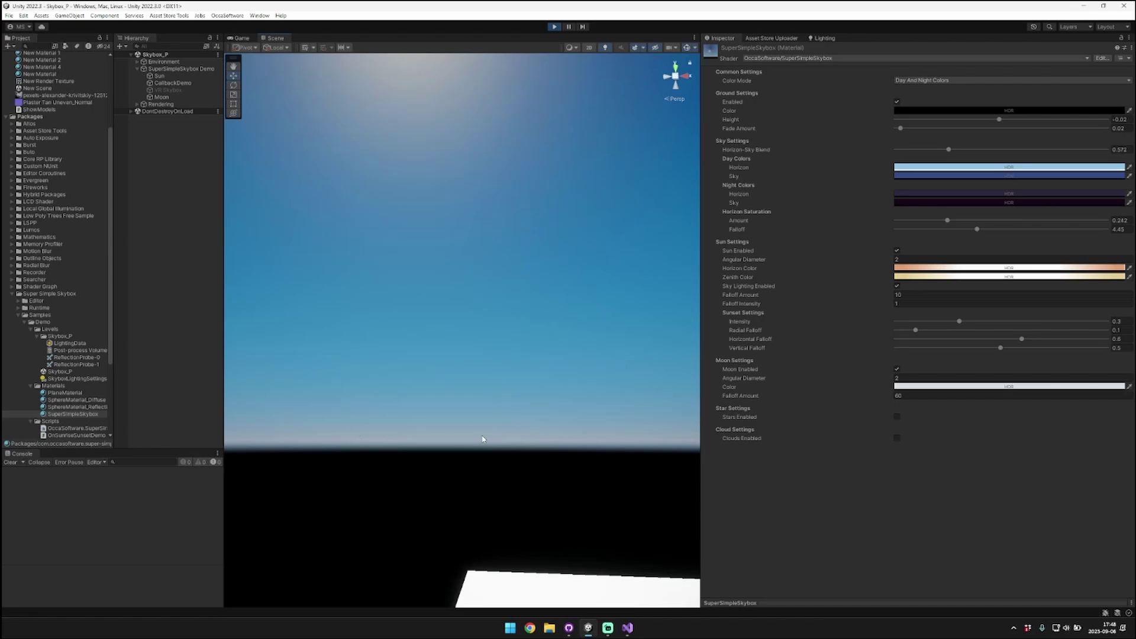
pyautogui.moveTo(565, 201); pyautogui.dragTo(522, 322, button='right')
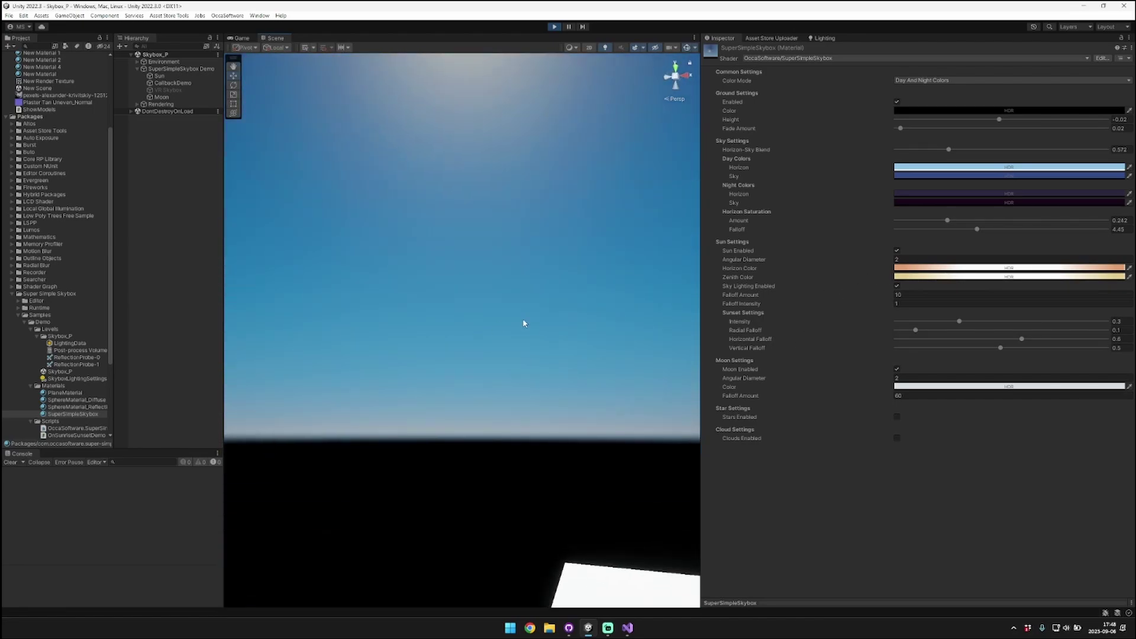
pyautogui.click(957, 270)
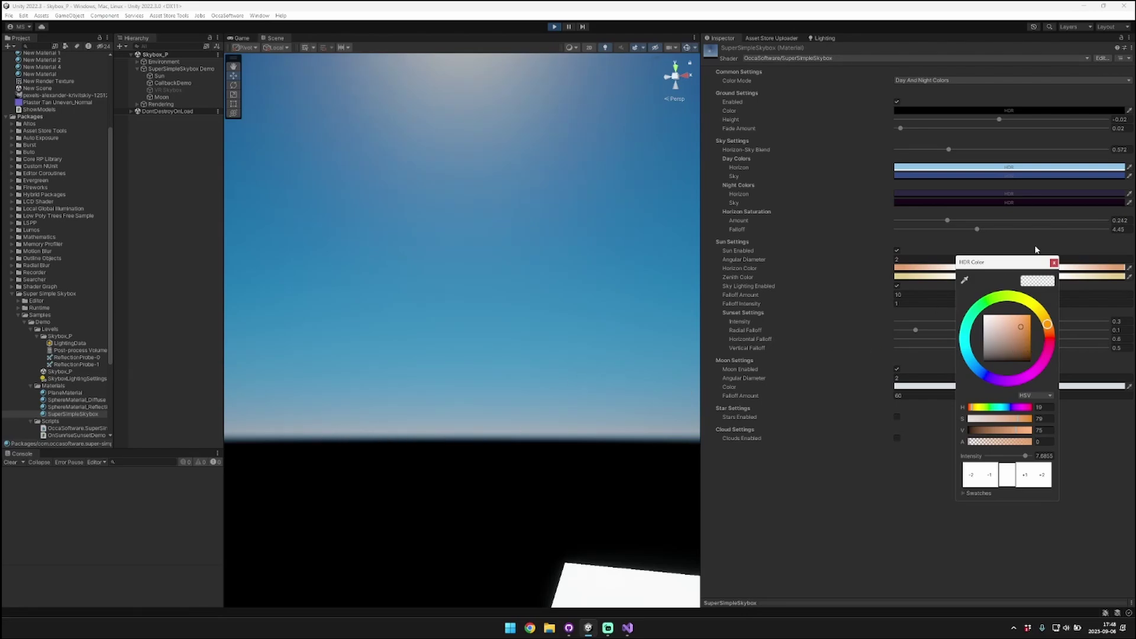
pyautogui.click(1055, 262)
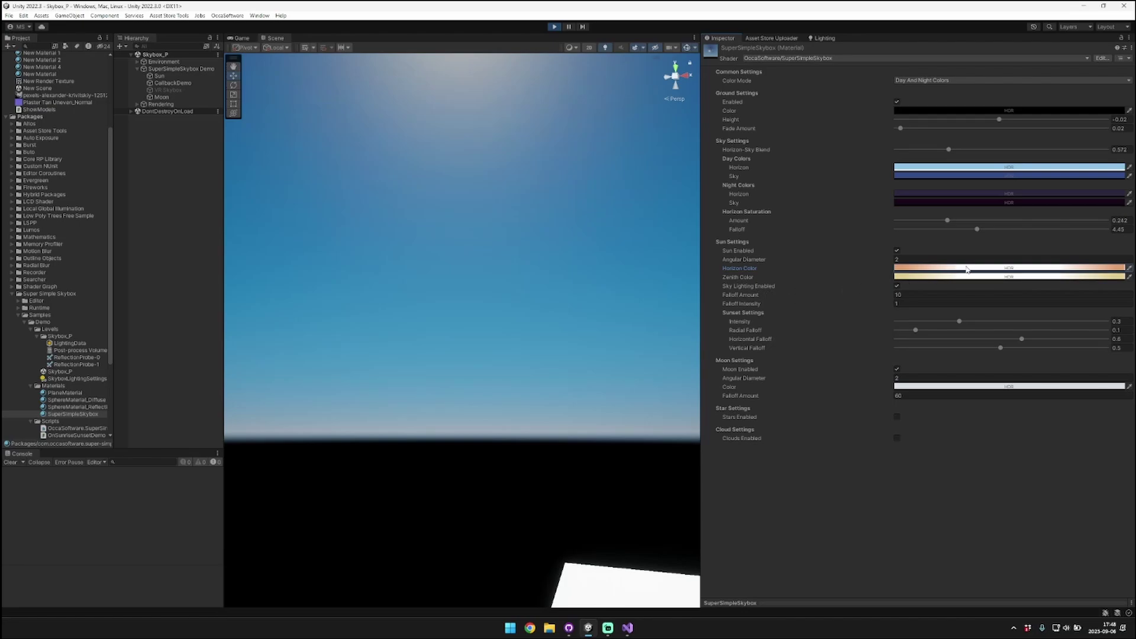
# Toggle the sun's Sky Lighting off and on to compare the glow around the sun, leaving it enabled
pyautogui.moveTo(557, 317); pyautogui.dragTo(567, 292, button='right')
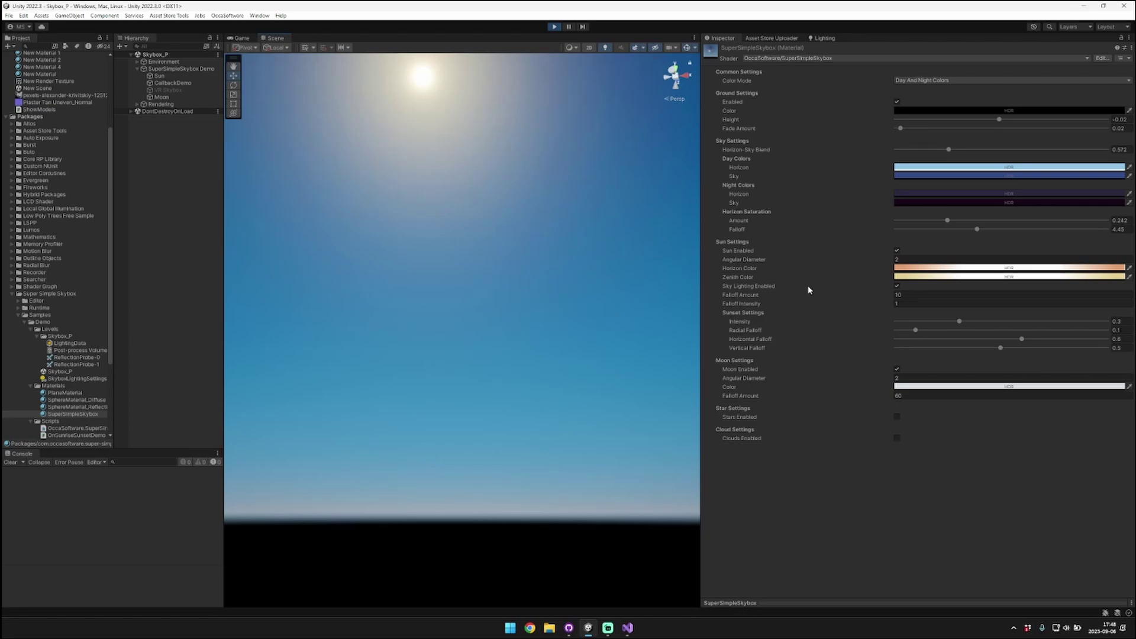
pyautogui.click(897, 287)
pyautogui.click(898, 287)
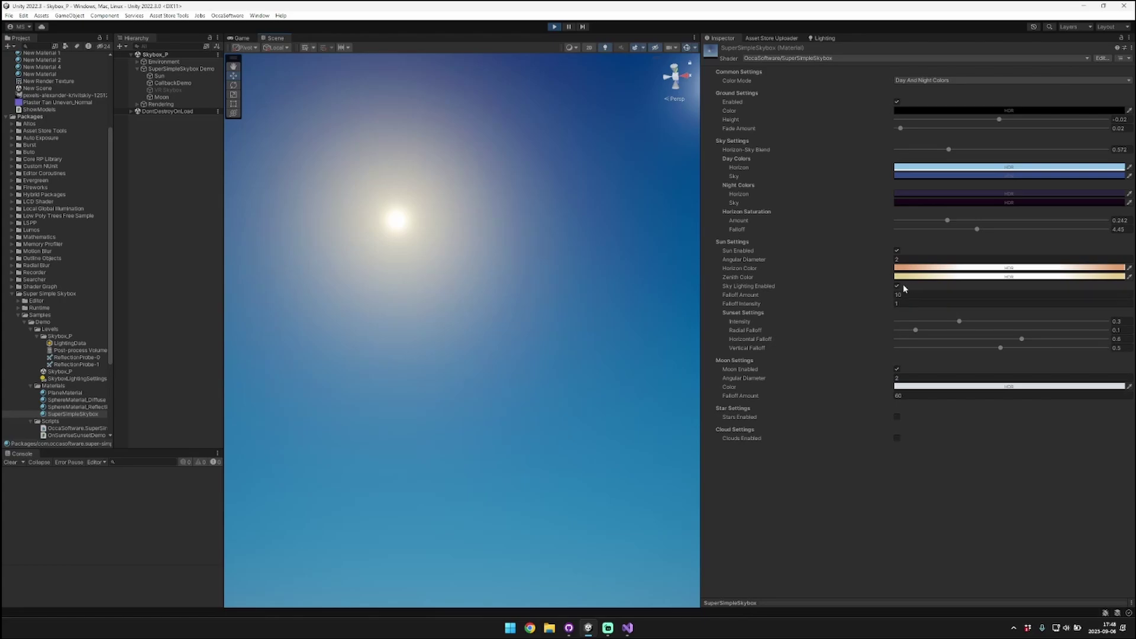
pyautogui.click(897, 287)
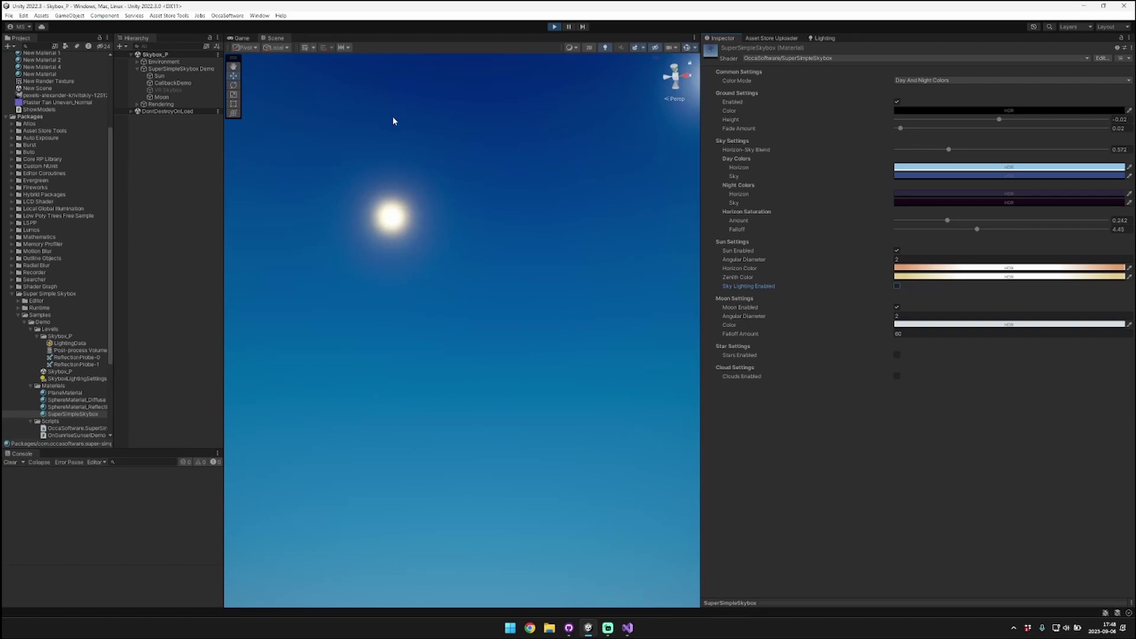
pyautogui.click(898, 288)
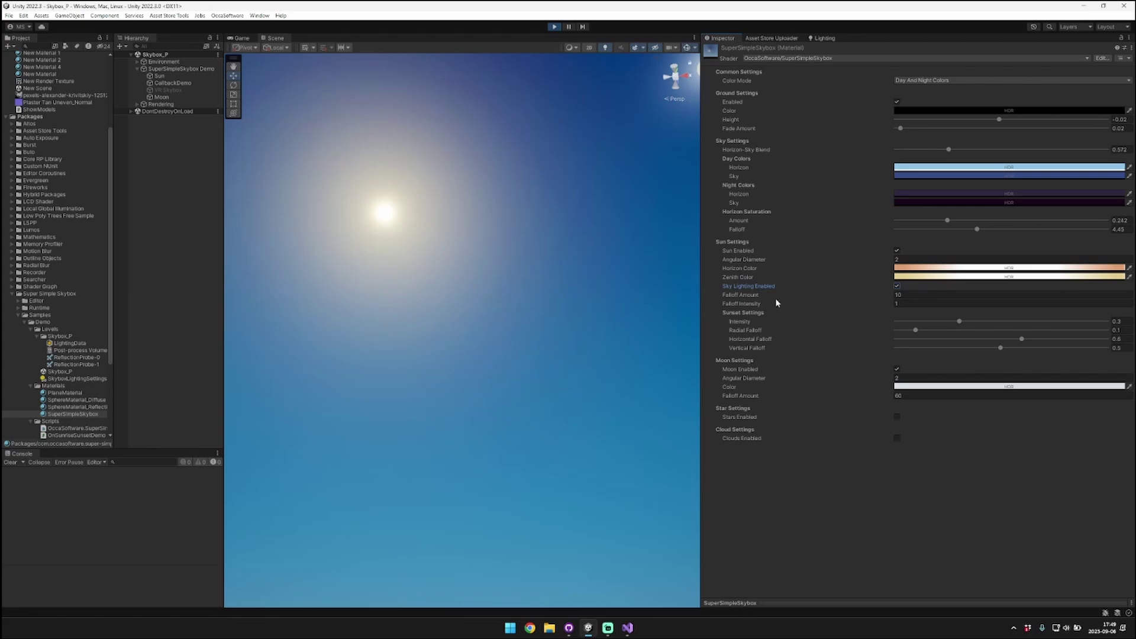
pyautogui.click(898, 287)
pyautogui.click(897, 286)
# Try different sun Falloff Amounts, raise the Falloff Intensity to 13.17 to compare the glow, and undo back to an intensity of 1
pyautogui.moveTo(812, 296); pyautogui.dragTo(681, 290)
pyautogui.moveTo(681, 290); pyautogui.dragTo(503, 240, button='right')
pyautogui.moveTo(761, 308); pyautogui.dragTo(814, 304)
pyautogui.moveTo(589, 296); pyautogui.dragTo(541, 310, button='right')
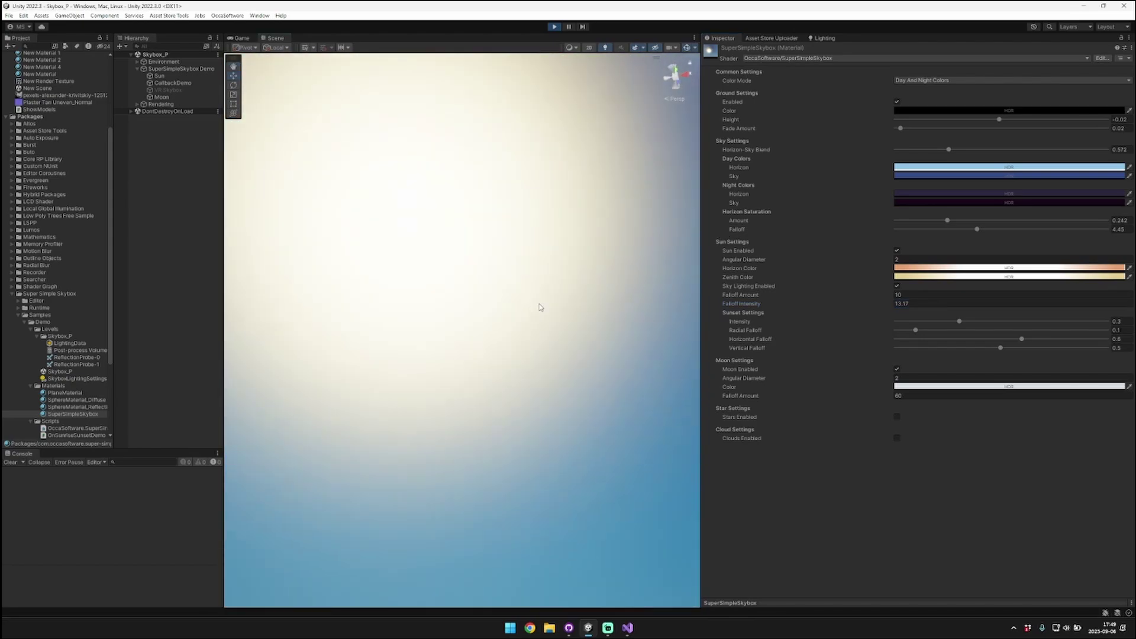
pyautogui.hotkey('ctrl', 'z')
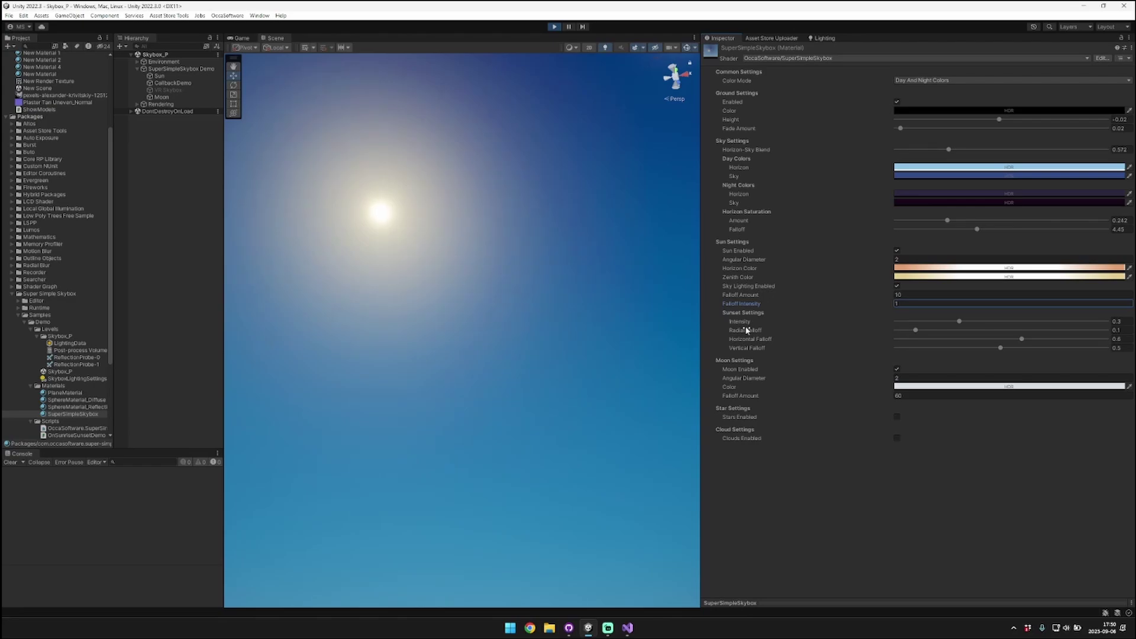
# Rotate the Sun light about X to roughly -346 so that the sun sits low over the horizon
pyautogui.click(159, 76)
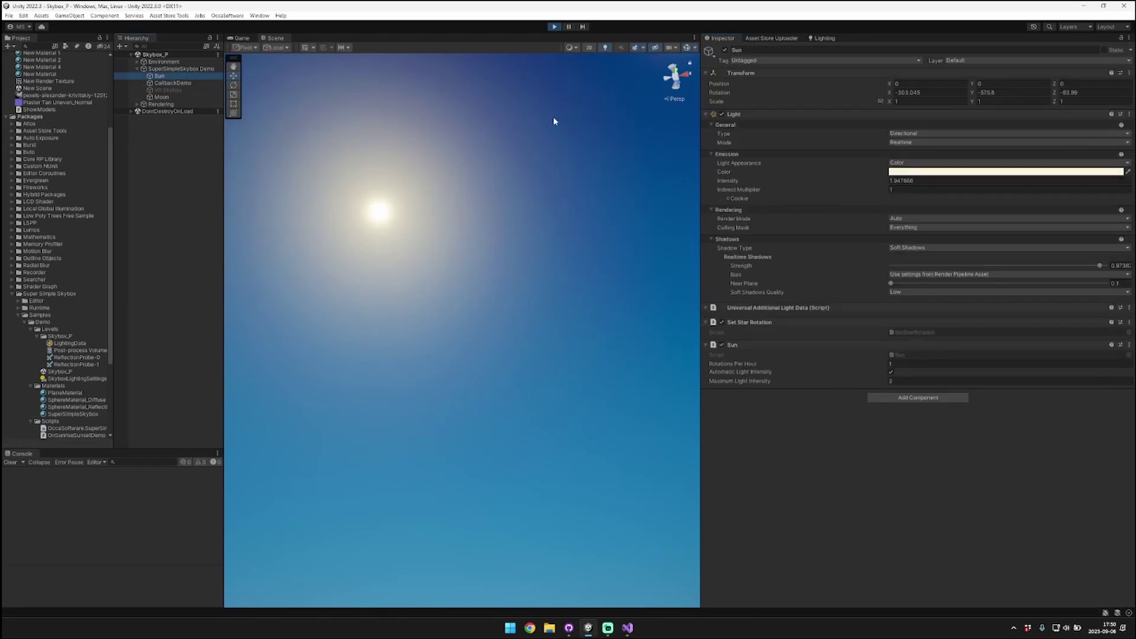
pyautogui.moveTo(894, 90); pyautogui.dragTo(439, 317)
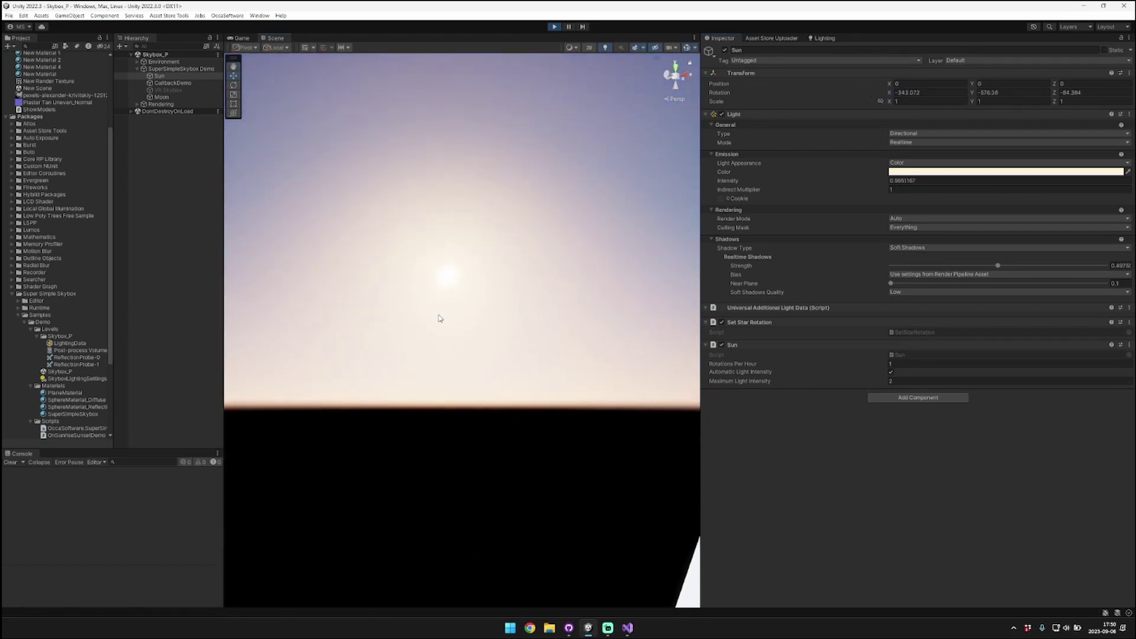
pyautogui.moveTo(886, 87)
pyautogui.mouseDown()
pyautogui.moveTo(913, 91)
pyautogui.moveTo(872, 91)
pyautogui.moveTo(890, 93)
pyautogui.mouseUp()
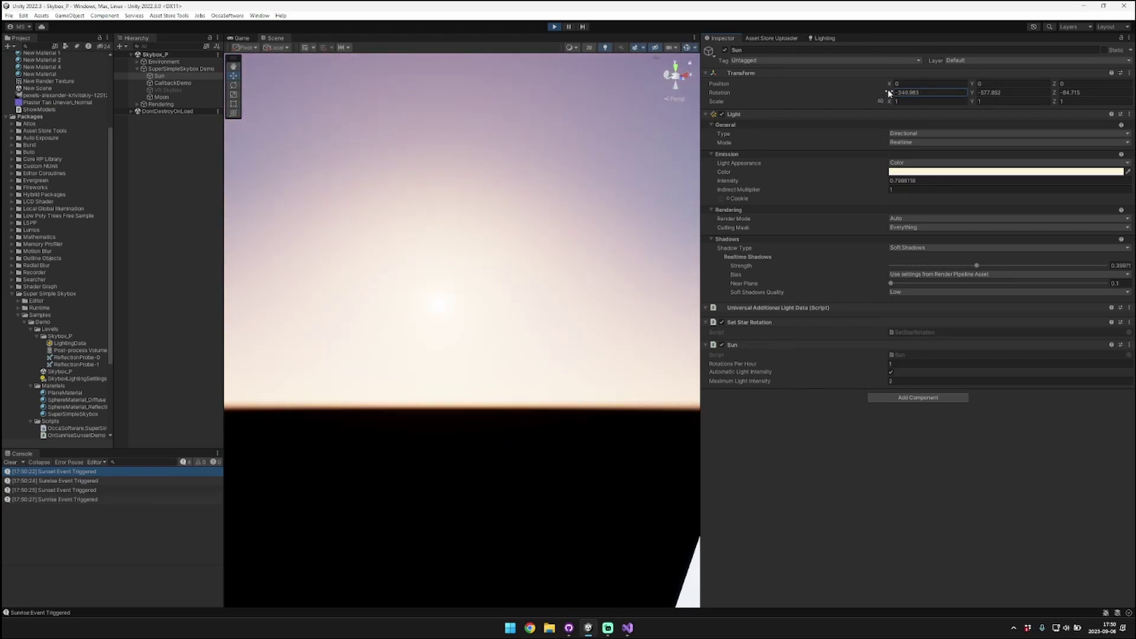